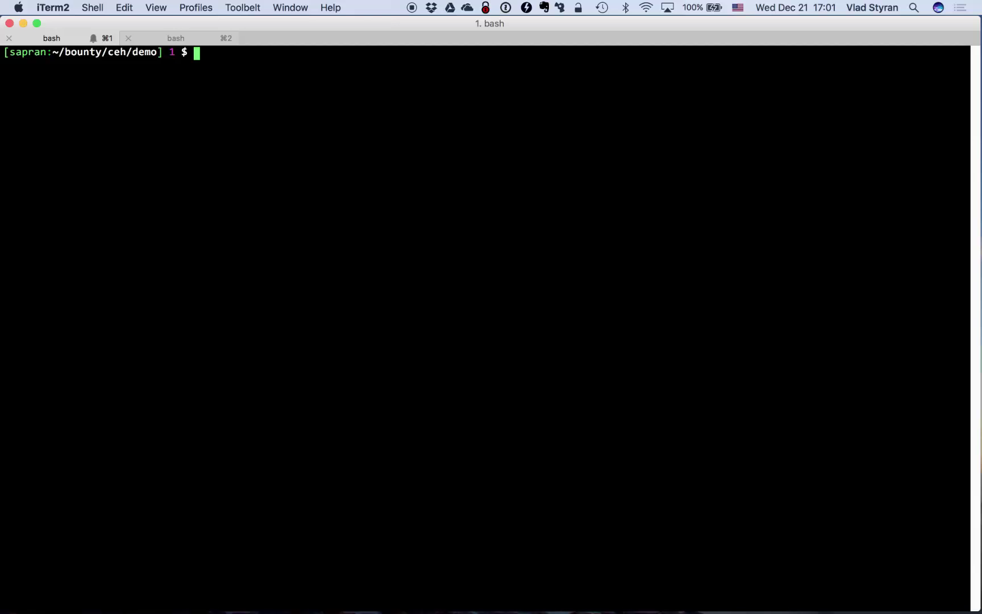
Launch Wireshark from the terminal as a background process
{"action": "type", "text": "wire"}
{"action": "key", "text": "Tab"}
{"action": "type", "text": "&"}
{"action": "key", "text": "Return"}
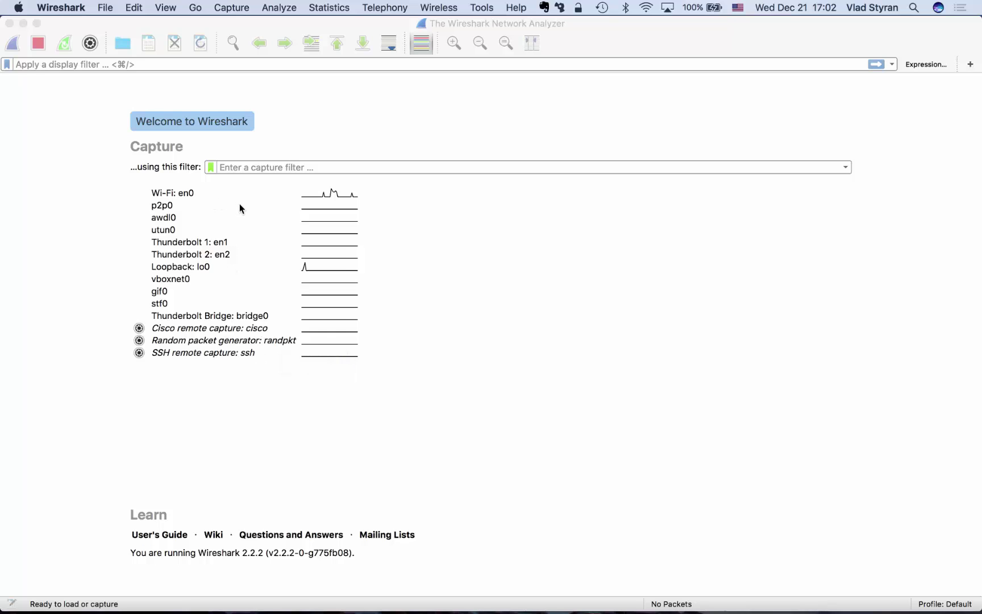
Start a live capture on the Wi-Fi: en0 interface and turn on automatic scrolling to the newest packet
{"action": "left_click", "coordinate": [323, 196]}
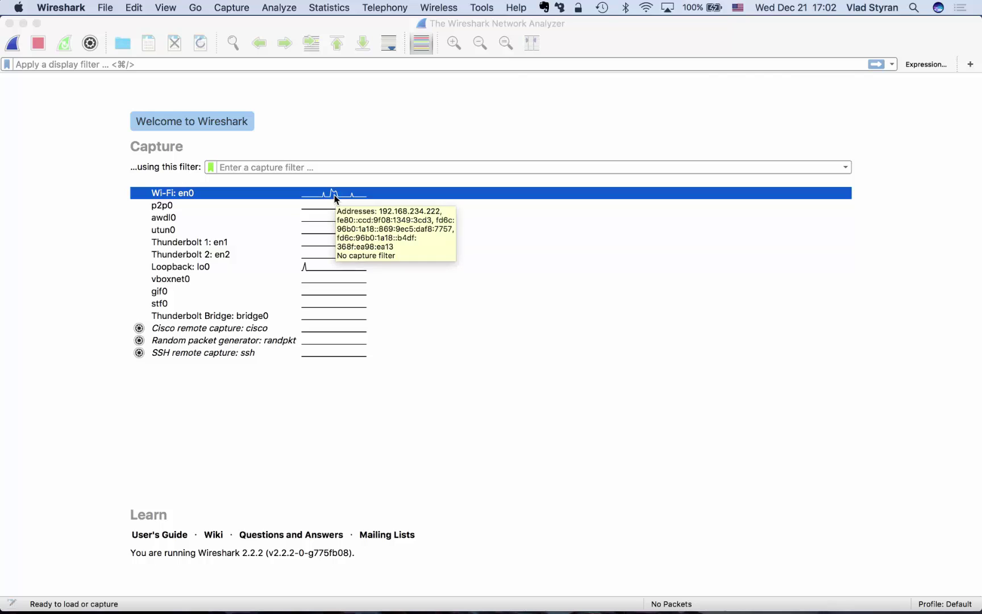
{"action": "left_click", "coordinate": [303, 168]}
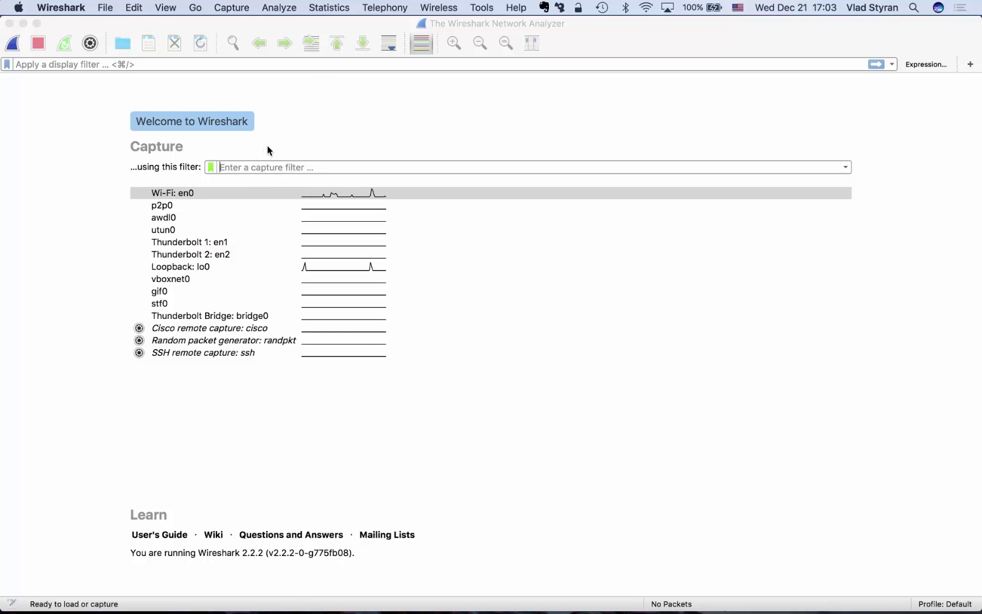
{"action": "left_click", "coordinate": [13, 44]}
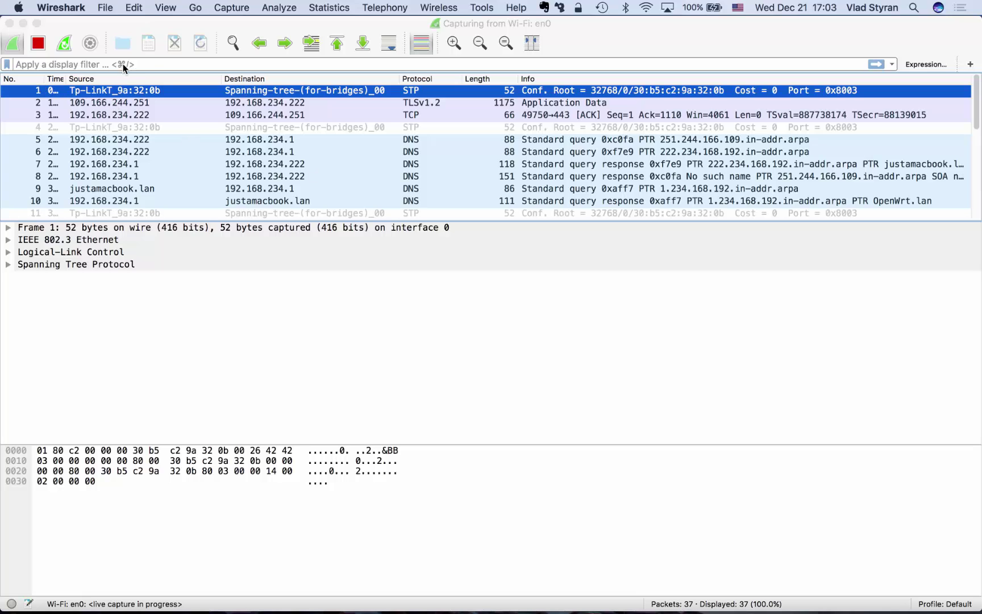
{"action": "left_click", "coordinate": [362, 45]}
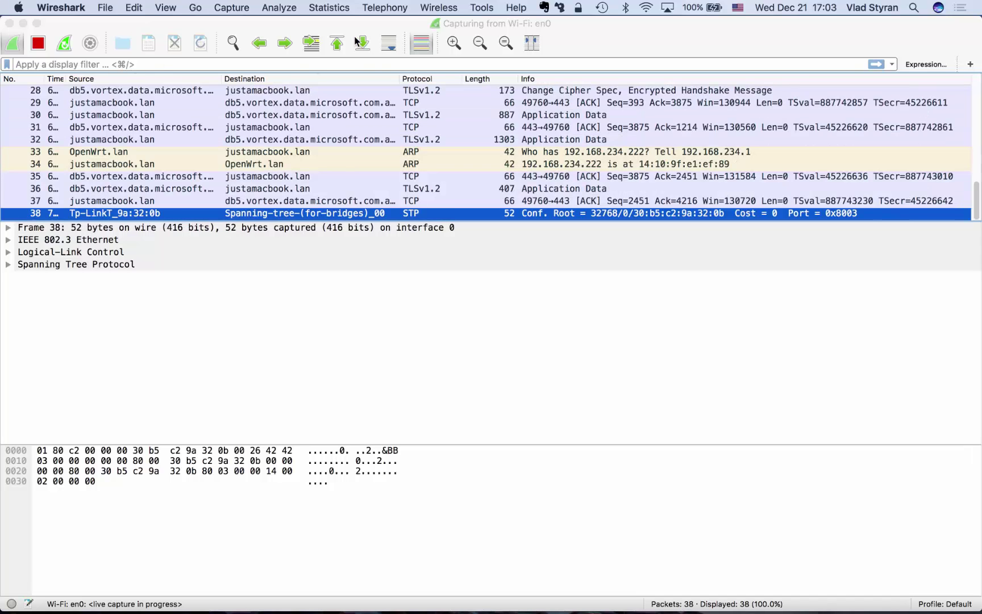
{"action": "left_click", "coordinate": [389, 45]}
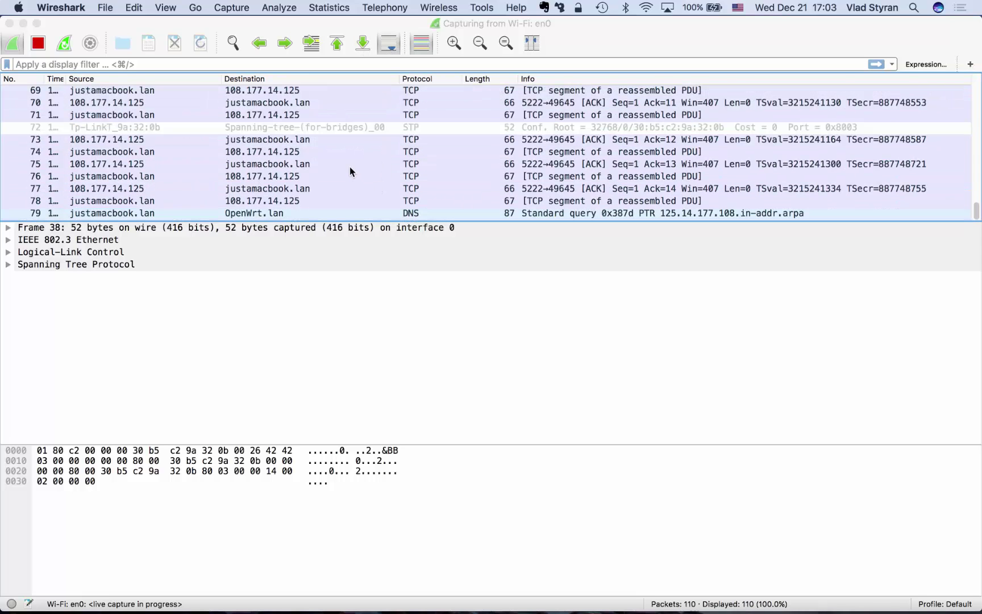
Sort the packet list by packet number in ascending order, select packet 1, and reverse the sort to descending
{"action": "left_click", "coordinate": [34, 78]}
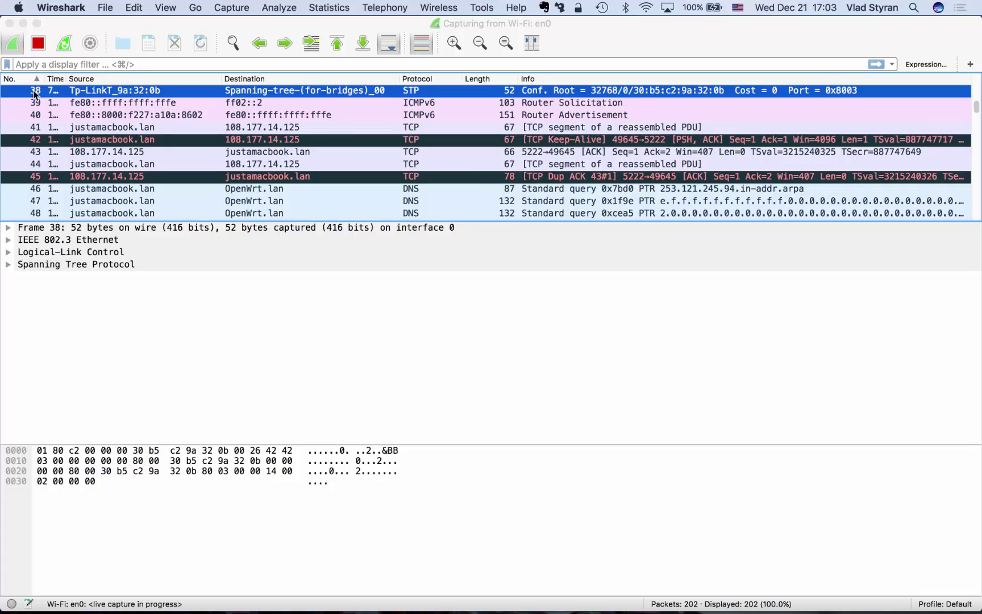
{"action": "scroll", "coordinate": [34, 101], "scroll_direction": "up", "scroll_amount": 15}
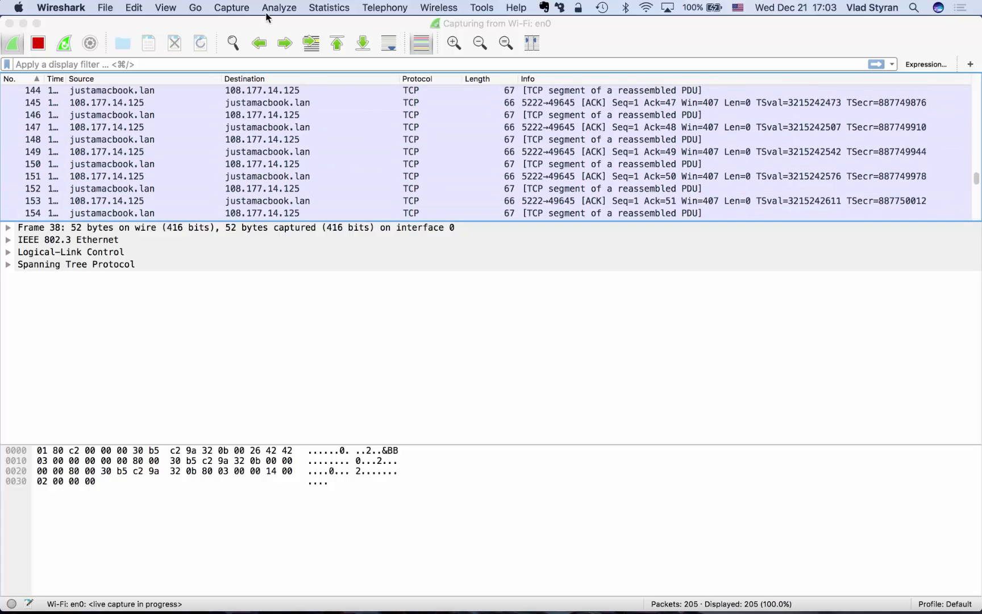
{"action": "scroll", "coordinate": [115, 118], "scroll_direction": "up", "scroll_amount": 20}
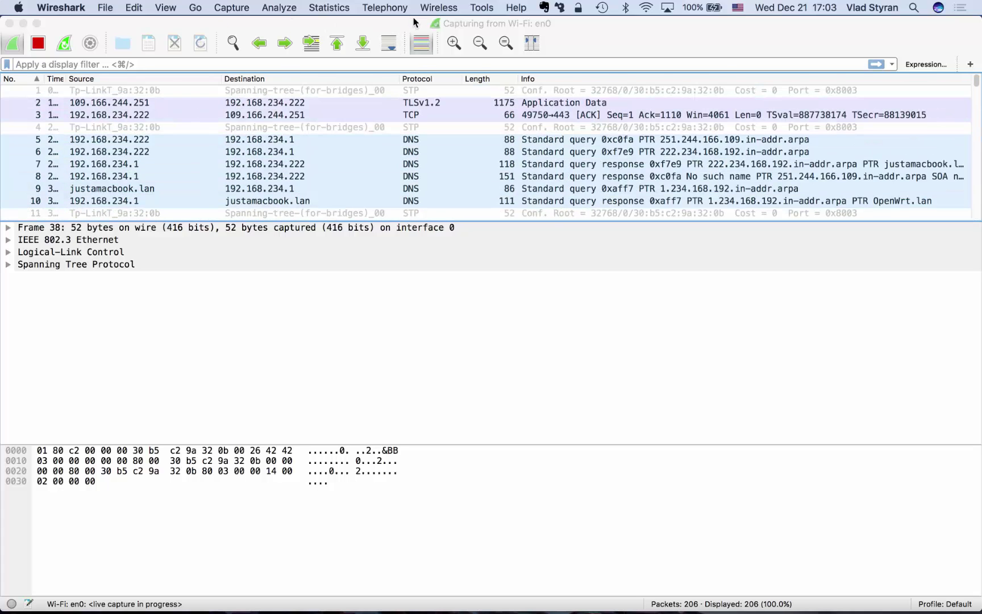
{"action": "left_click", "coordinate": [76, 93]}
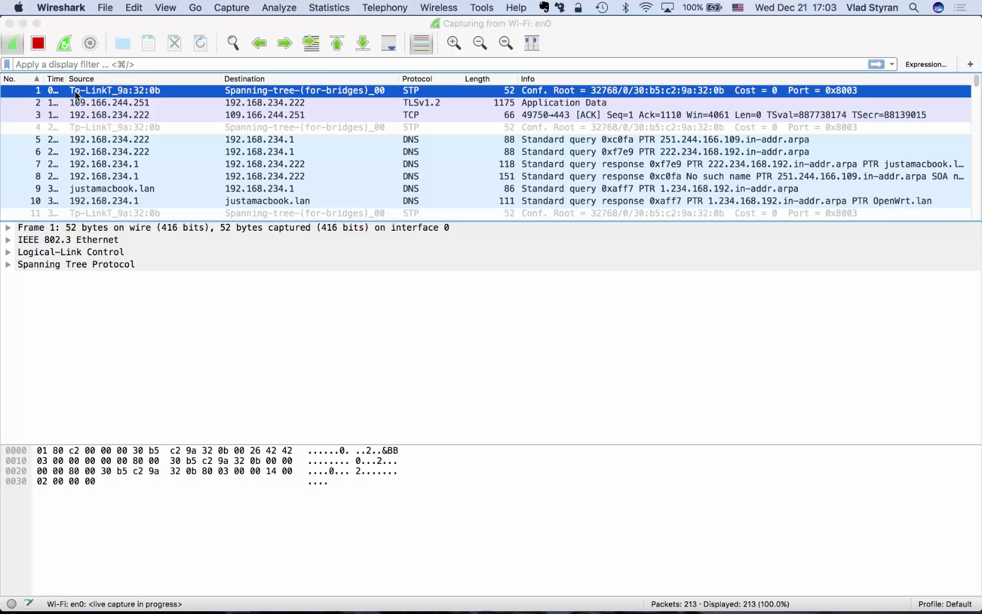
{"action": "left_click", "coordinate": [36, 78]}
{"action": "scroll", "coordinate": [38, 119], "scroll_direction": "up", "scroll_amount": 20}
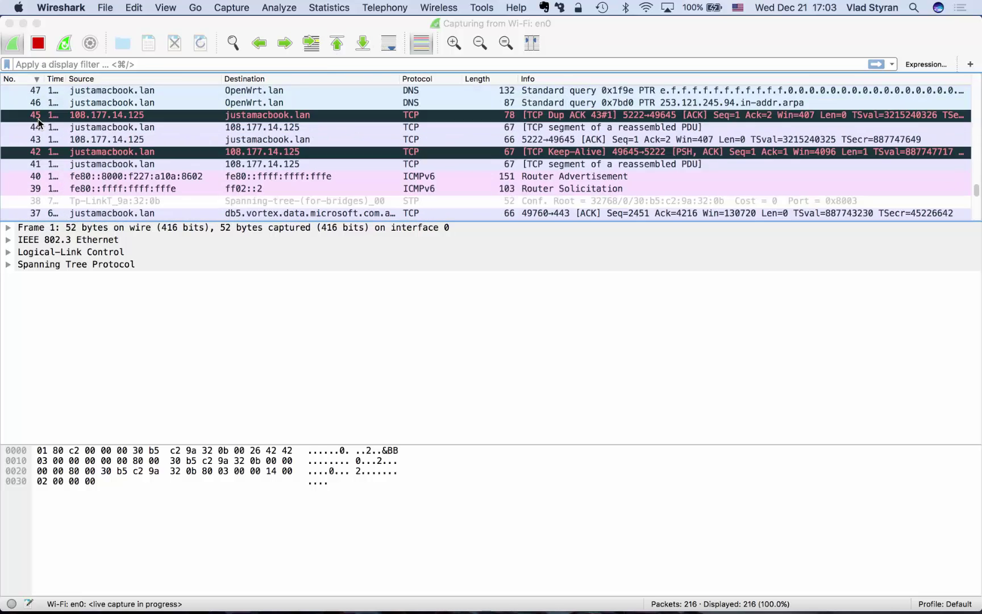
{"action": "scroll", "coordinate": [39, 118], "scroll_direction": "up", "scroll_amount": 15}
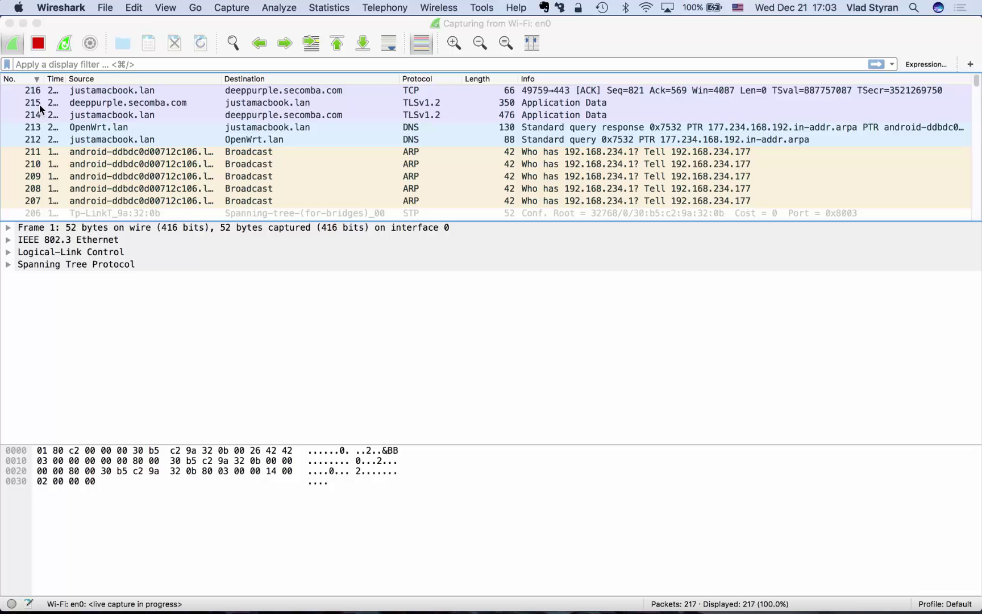
Enter dns as the display filter expression without applying it
{"action": "scroll", "coordinate": [39, 104], "scroll_direction": "down", "scroll_amount": 5}
{"action": "scroll", "coordinate": [40, 104], "scroll_direction": "down", "scroll_amount": 20}
{"action": "left_click", "coordinate": [228, 64]}
{"action": "type", "text": "dns"}
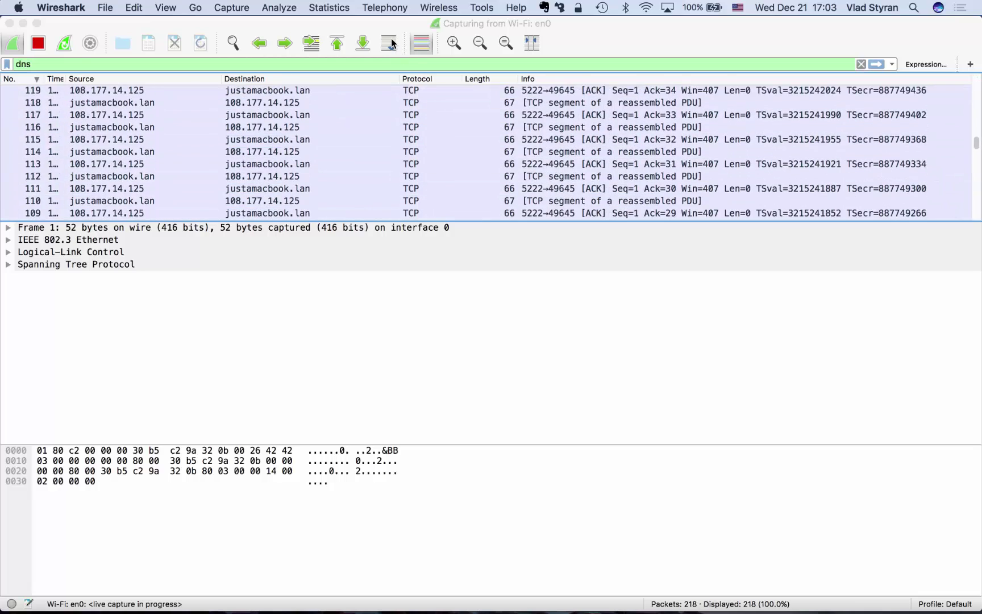
Resume automatic scrolling of the live capture and enlarge the packet list pane
{"action": "left_click", "coordinate": [389, 42]}
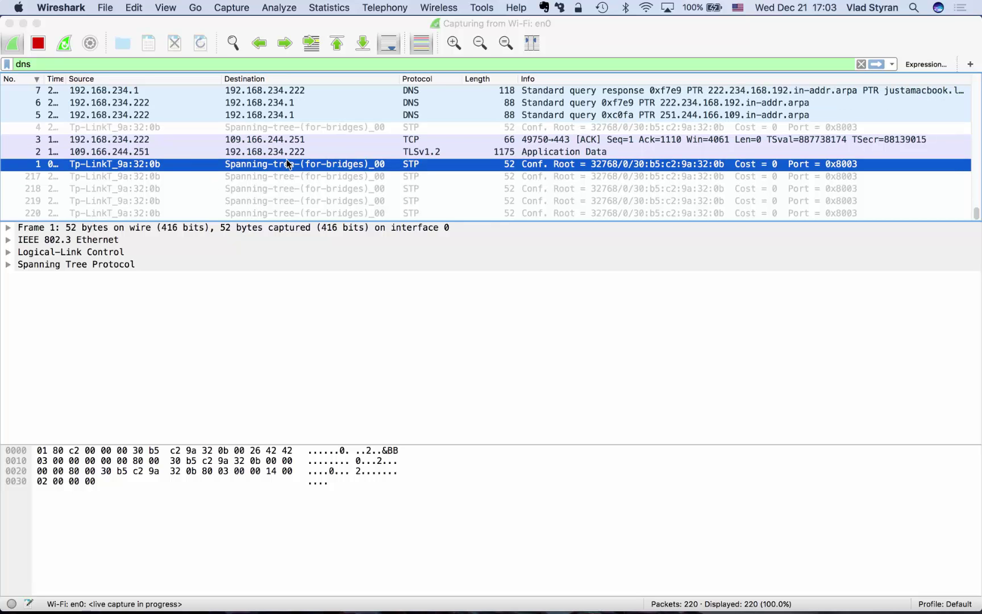
{"action": "left_click", "coordinate": [134, 181]}
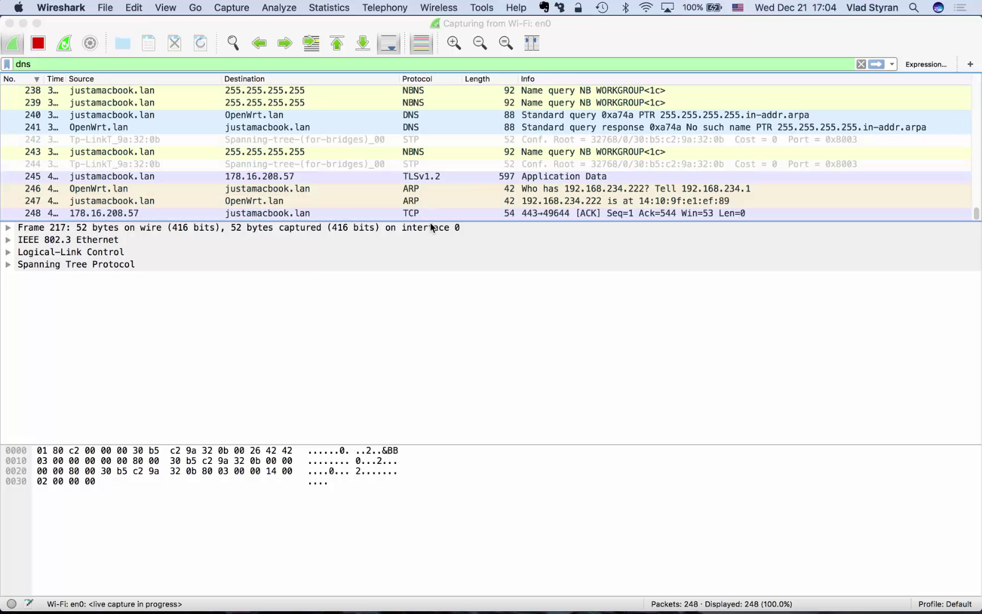
{"action": "key", "text": "Down"}
{"action": "key", "text": "Down"}
{"action": "key", "text": "Down"}
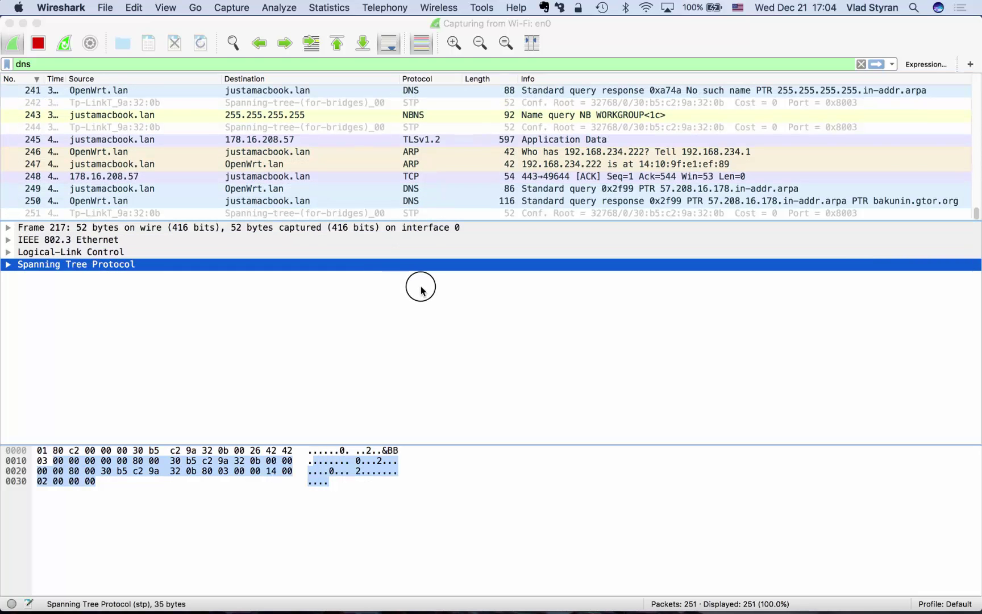
{"action": "left_click_drag", "start_coordinate": [458, 222], "coordinate": [466, 302]}
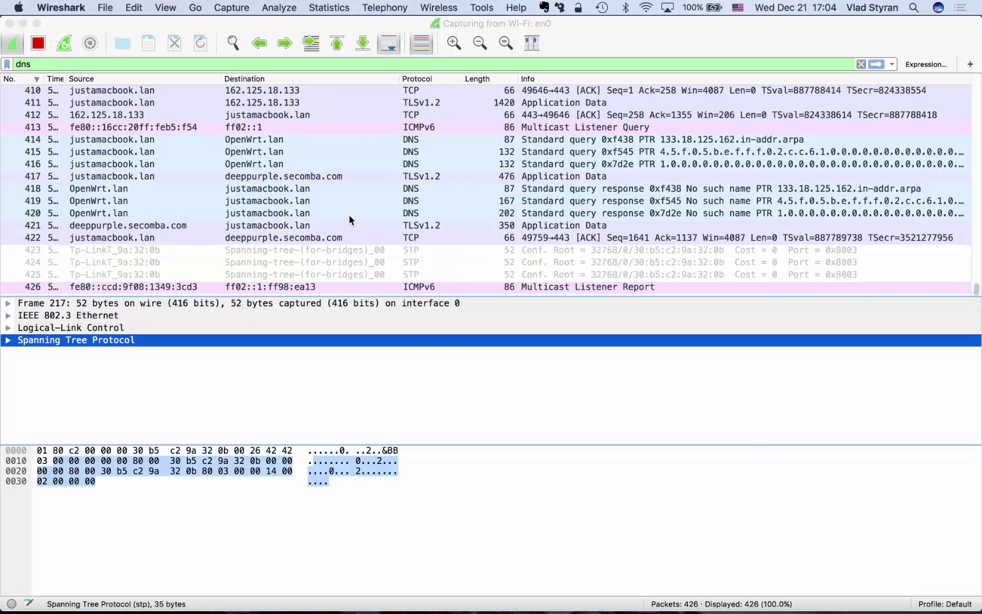
Switch to the iTerm terminal and connect to yahoo.com on port 80 with ncat
{"action": "key", "text": "super+Tab"}
{"action": "key", "text": "super+shift+Tab"}
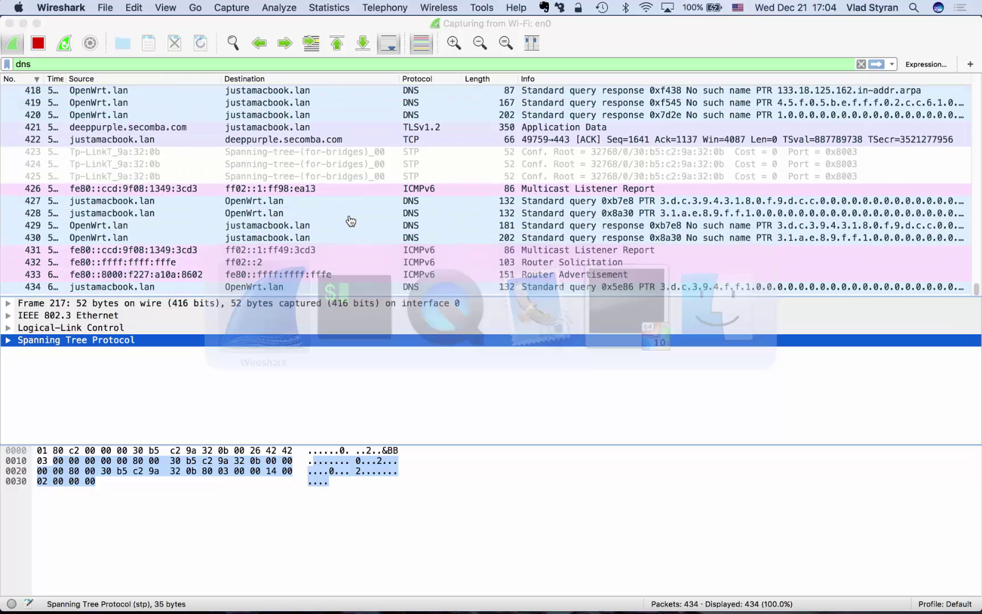
{"action": "mouse_move", "coordinate": [352, 594]}
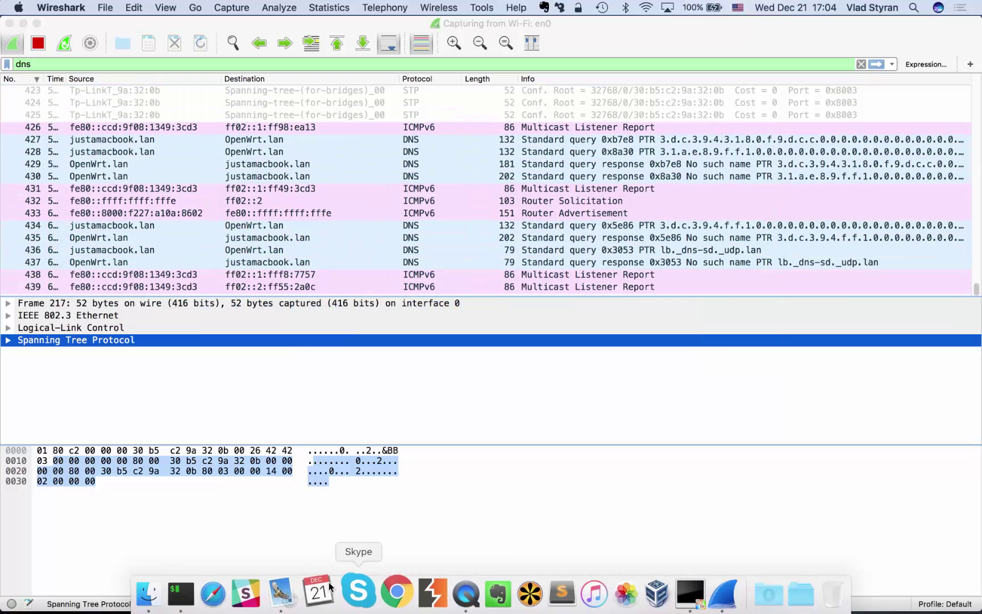
{"action": "key", "text": "super+Tab"}
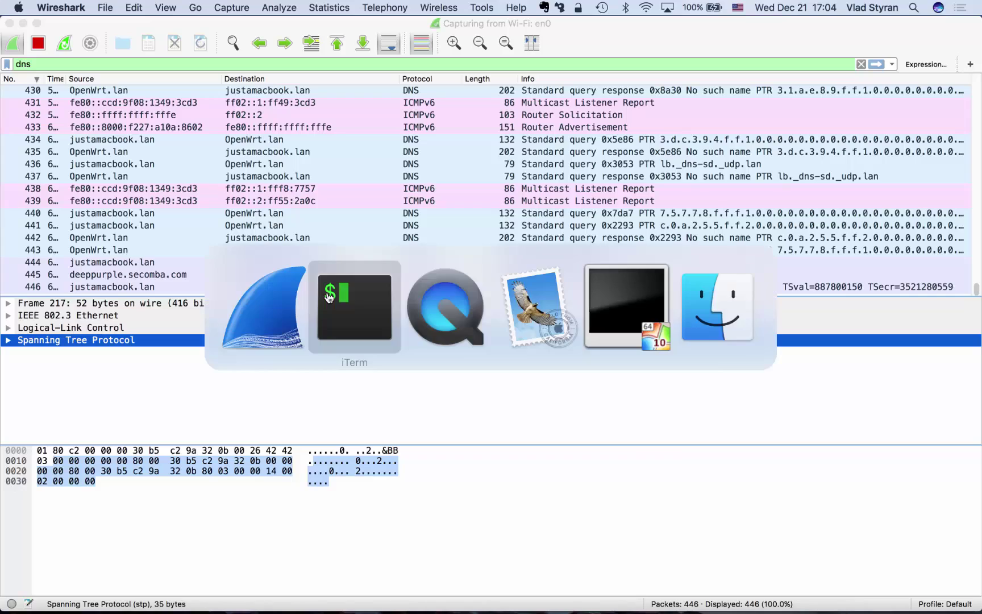
{"action": "left_click", "coordinate": [329, 296]}
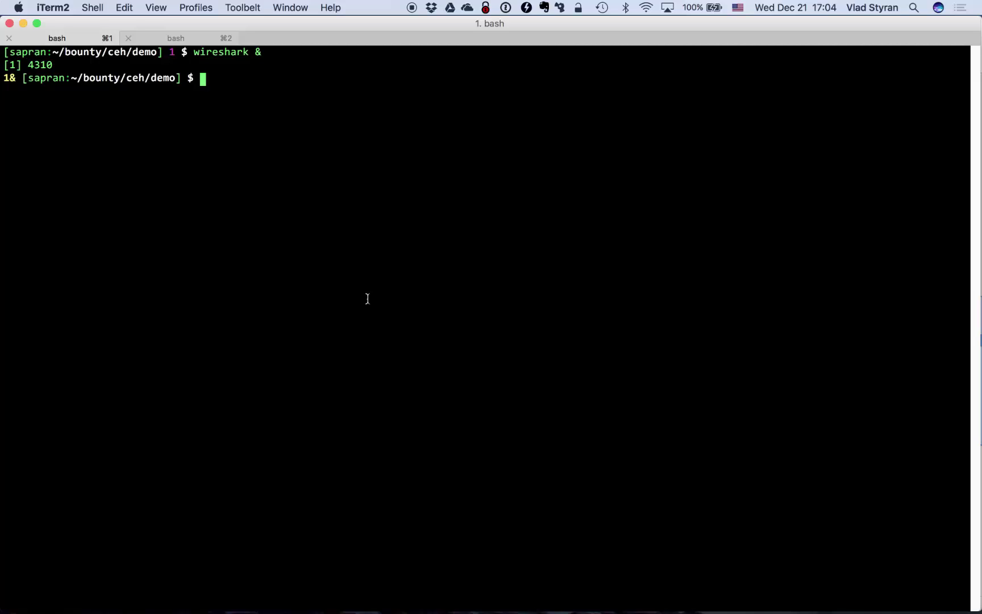
{"action": "type", "text": "ncat yahoo.com 80"}
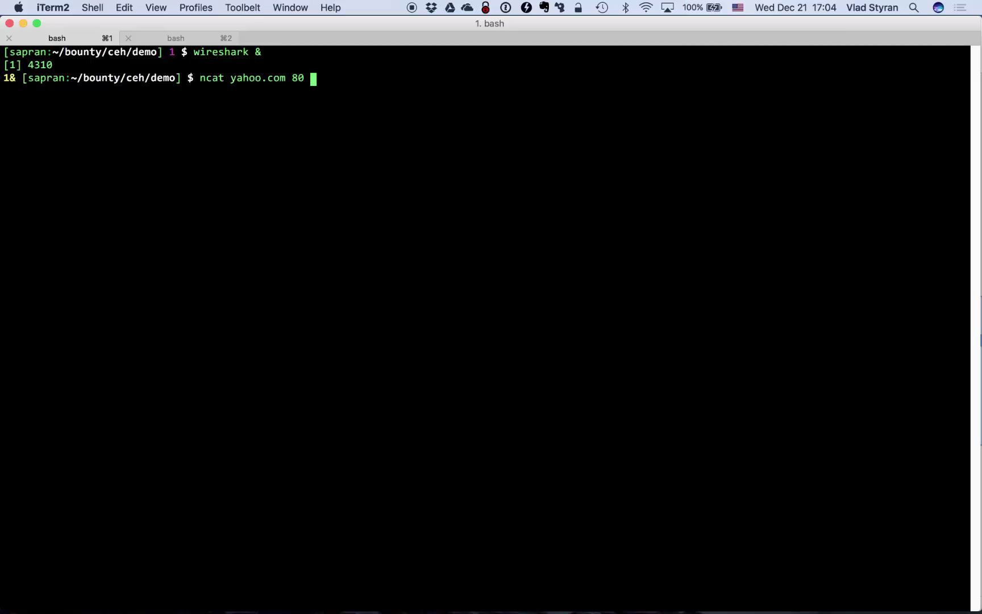
{"action": "key", "text": "Return"}
Send the HTTP request "GET / HTTP/1.0" over the ncat connection
{"action": "type", "text": "GET /"}
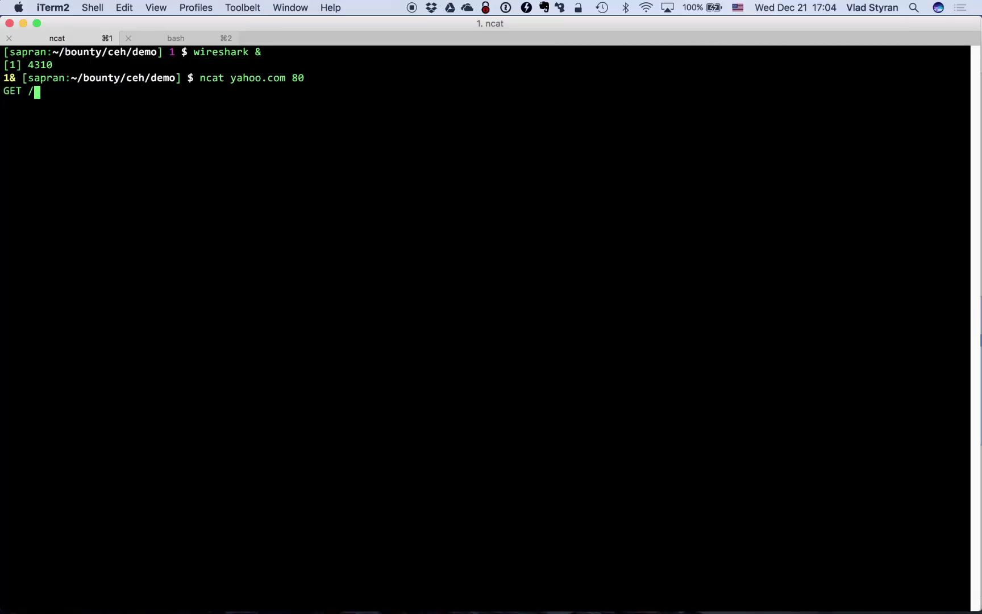
{"action": "type", "text": " HTTP/1."}
{"action": "key", "text": "BackSpace"}
{"action": "key", "text": "BackSpace"}
{"action": "key", "text": "BackSpace"}
{"action": "key", "text": "BackSpace"}
{"action": "type", "text": "P/1.-0"}
{"action": "key", "text": "BackSpace"}
{"action": "key", "text": "BackSpace"}
{"action": "type", "text": "0"}
{"action": "key", "text": "Return"}
{"action": "key", "text": "Return"}
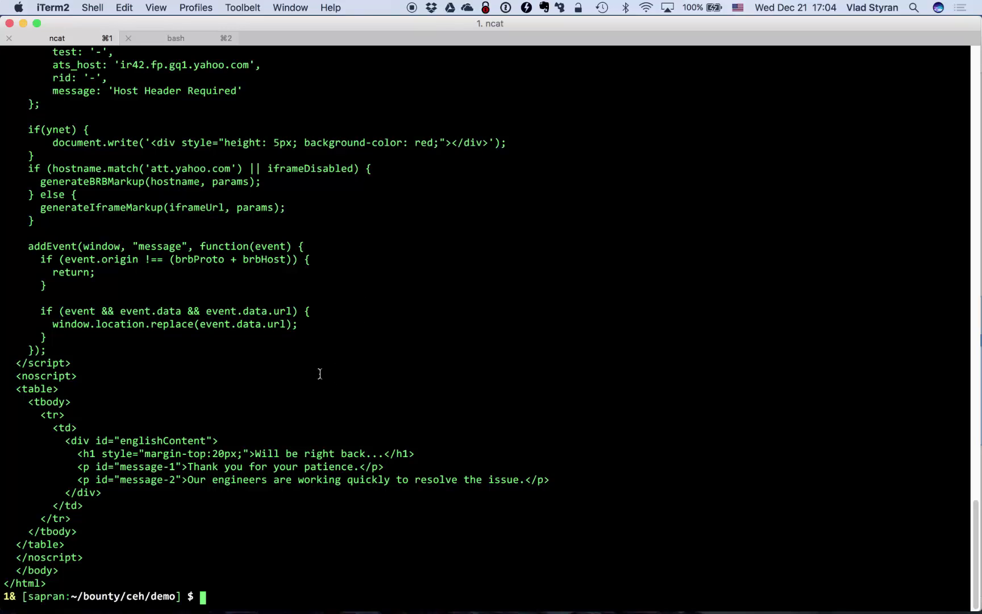
Switch back to Wireshark and stop the live capture
{"action": "key", "text": "super+Tab"}
{"action": "key", "text": "super+Tab"}
{"action": "key", "text": "super+Tab"}
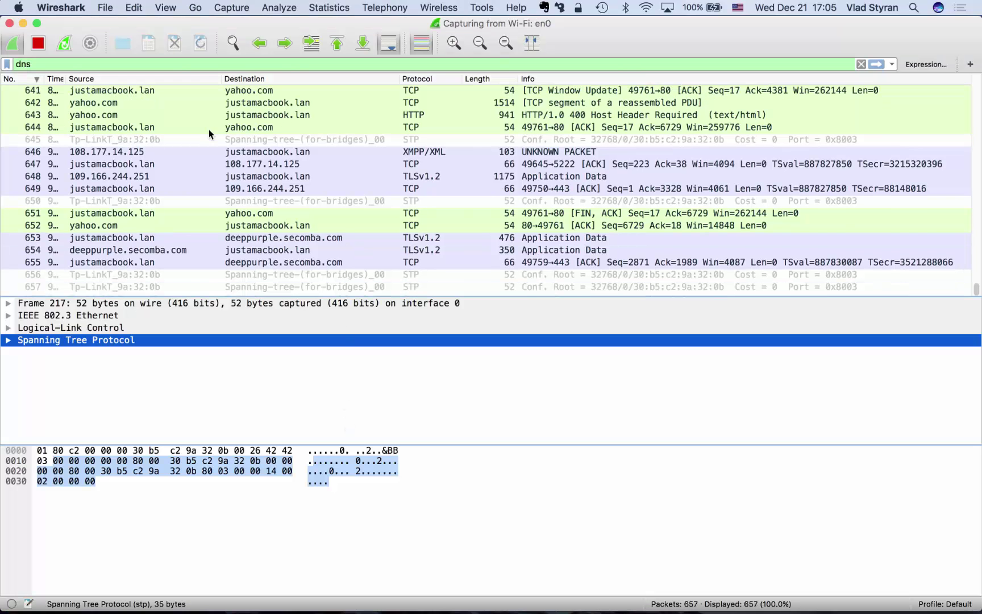
{"action": "left_click", "coordinate": [38, 43]}
Examine the TCP and HTTP packets exchanged with yahoo.com in the stopped capture
{"action": "left_click", "coordinate": [281, 114]}
{"action": "left_click", "coordinate": [238, 92]}
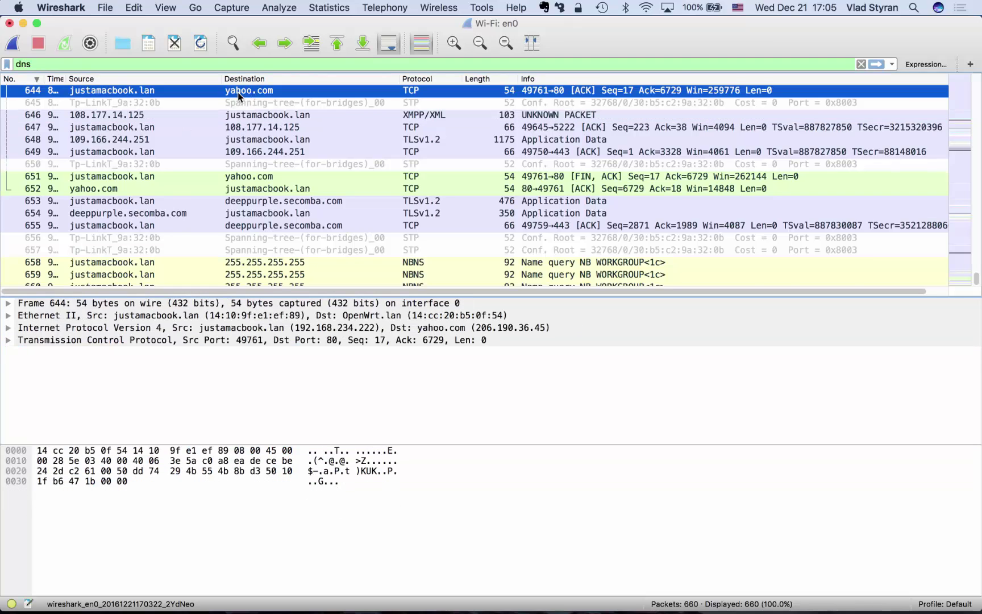
{"action": "scroll", "coordinate": [238, 93], "scroll_direction": "up", "scroll_amount": 3}
{"action": "scroll", "coordinate": [239, 130], "scroll_direction": "up", "scroll_amount": 4}
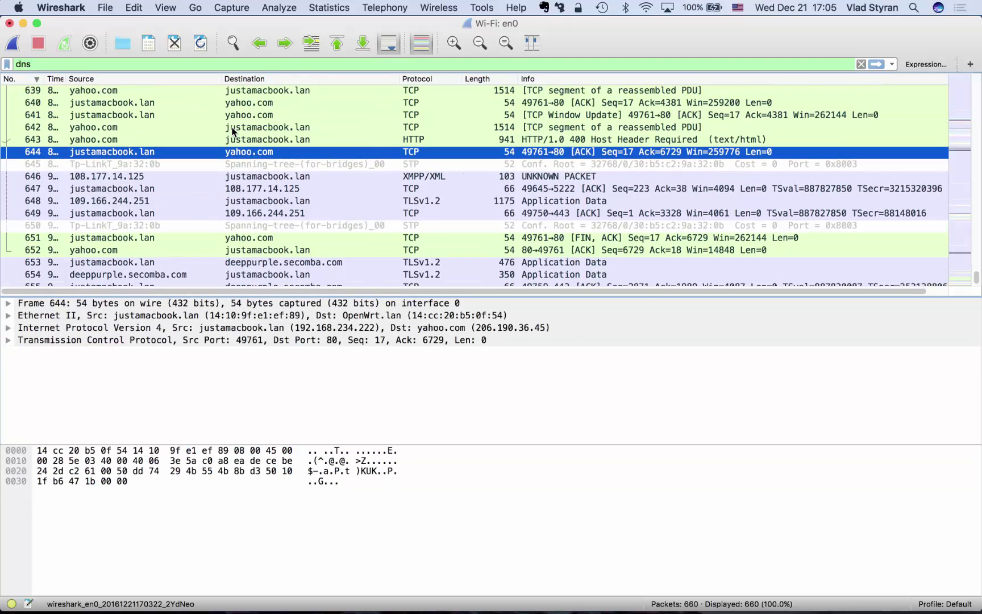
{"action": "left_click", "coordinate": [256, 129]}
{"action": "left_click", "coordinate": [278, 140]}
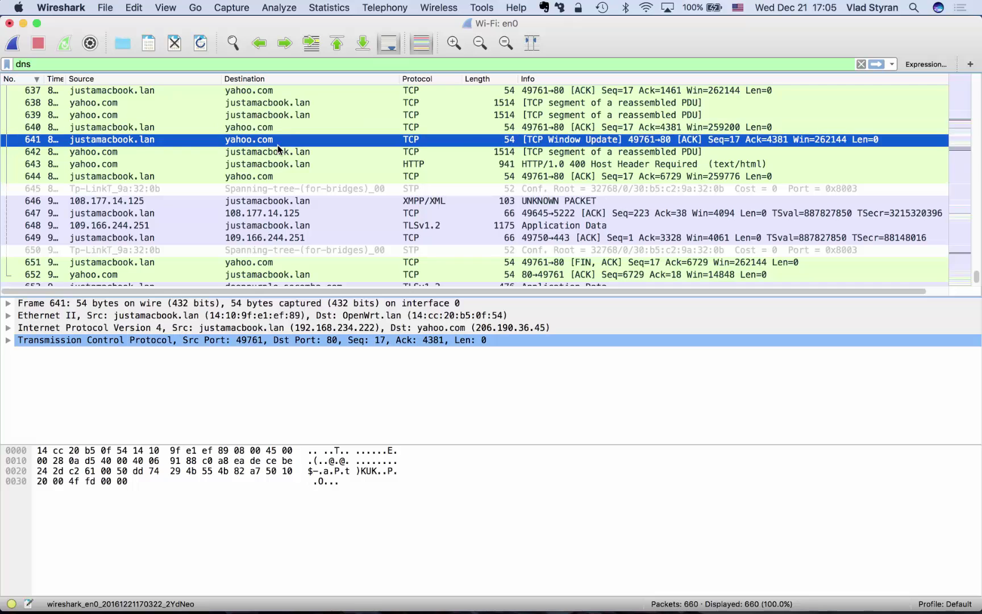
{"action": "scroll", "coordinate": [289, 136], "scroll_direction": "up", "scroll_amount": 5}
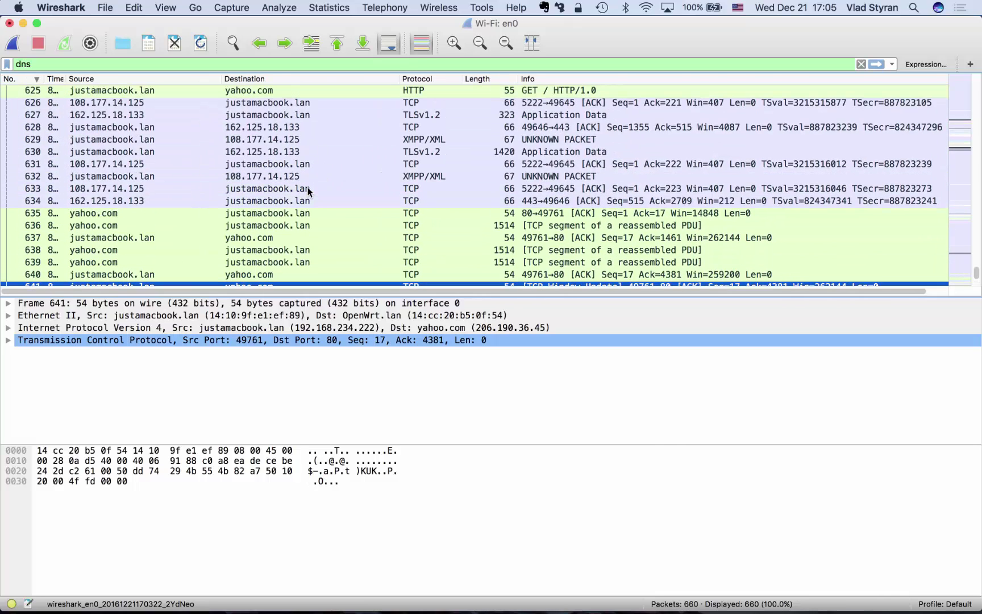
{"action": "scroll", "coordinate": [310, 273], "scroll_direction": "down", "scroll_amount": 2}
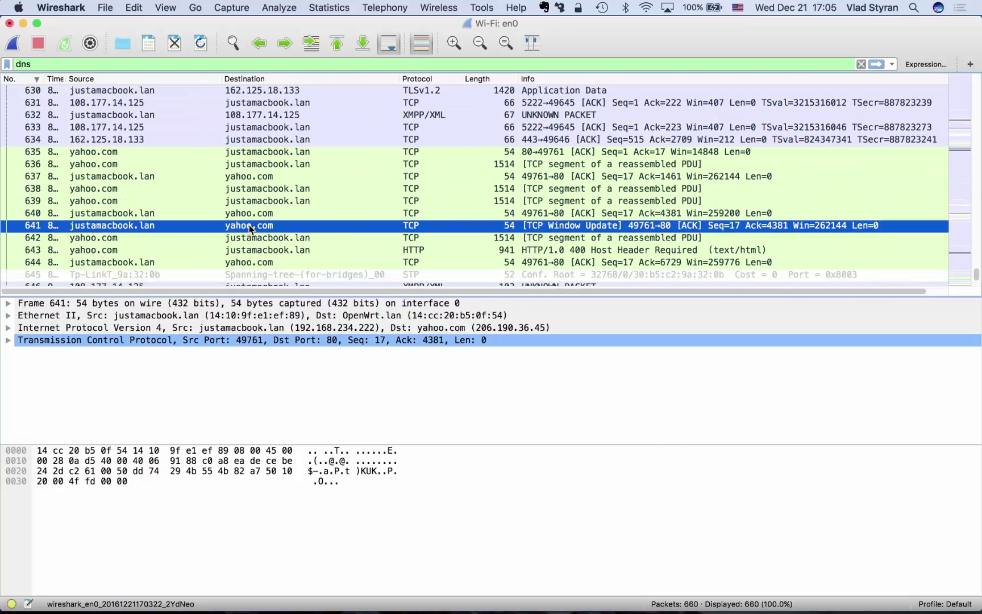
Clear the dns expression from the display filter
{"action": "left_click", "coordinate": [191, 67]}
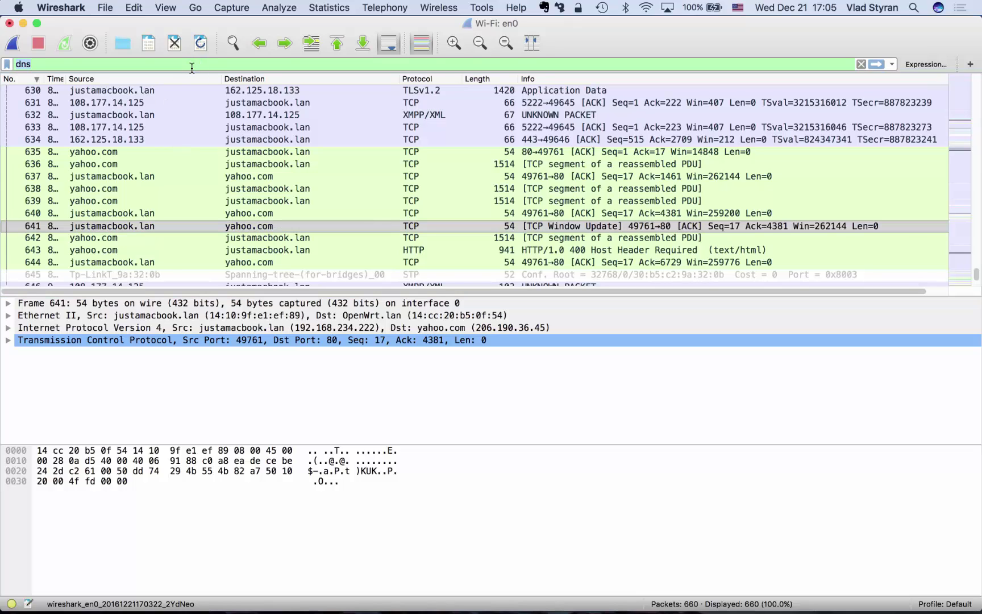
{"action": "key", "text": "BackSpace"}
{"action": "key", "text": "BackSpace"}
{"action": "key", "text": "BackSpace"}
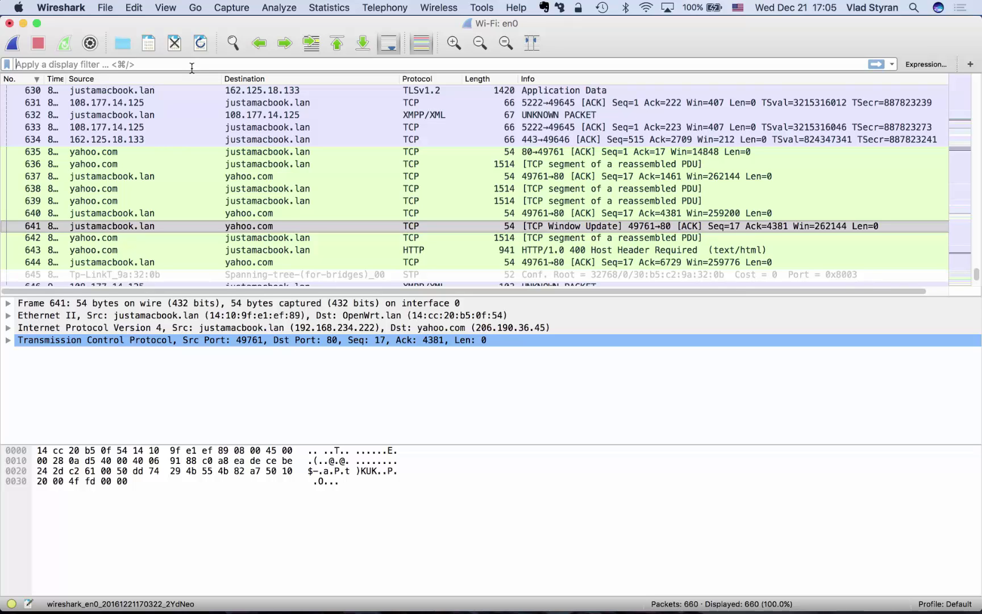
Try yahoo.com on its own as the display filter expression, and clear it
{"action": "type", "text": "yahoo.com"}
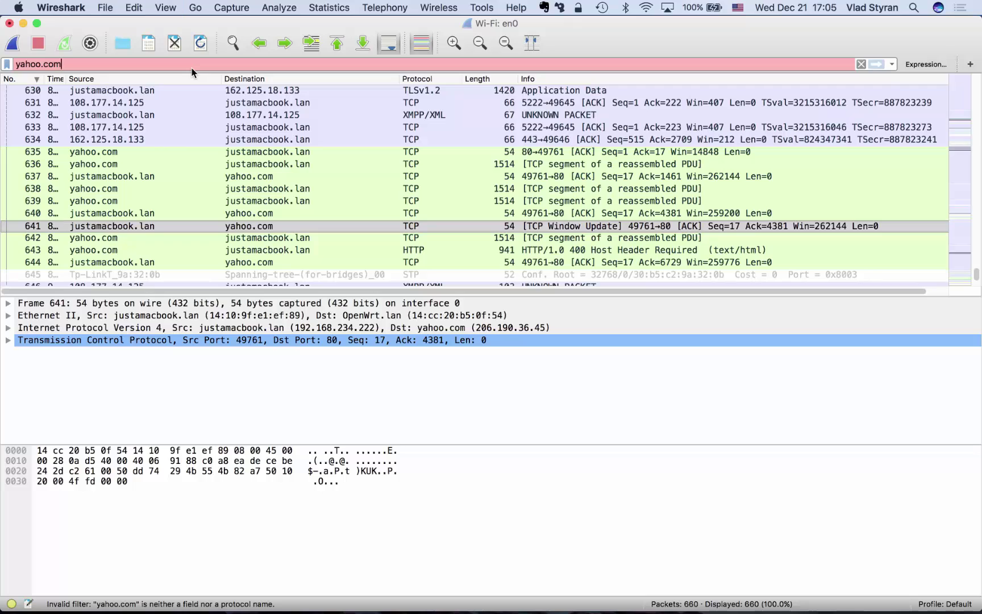
{"action": "key", "text": "BackSpace"}
{"action": "key", "text": "BackSpace"}
{"action": "key", "text": "BackSpace"}
{"action": "key", "text": "BackSpace"}
{"action": "key", "text": "BackSpace"}
{"action": "key", "text": "BackSpace"}
{"action": "key", "text": "BackSpace"}
{"action": "key", "text": "BackSpace"}
{"action": "key", "text": "BackSpace"}
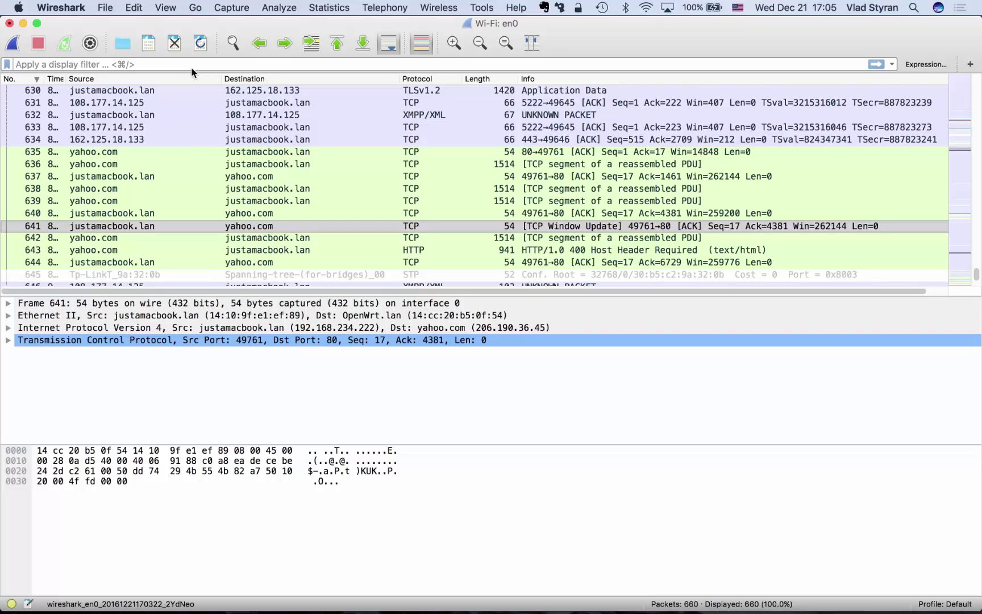
Filter the displayed packets with the expression ip.host eq yahoo.com
{"action": "type", "text": "ip."}
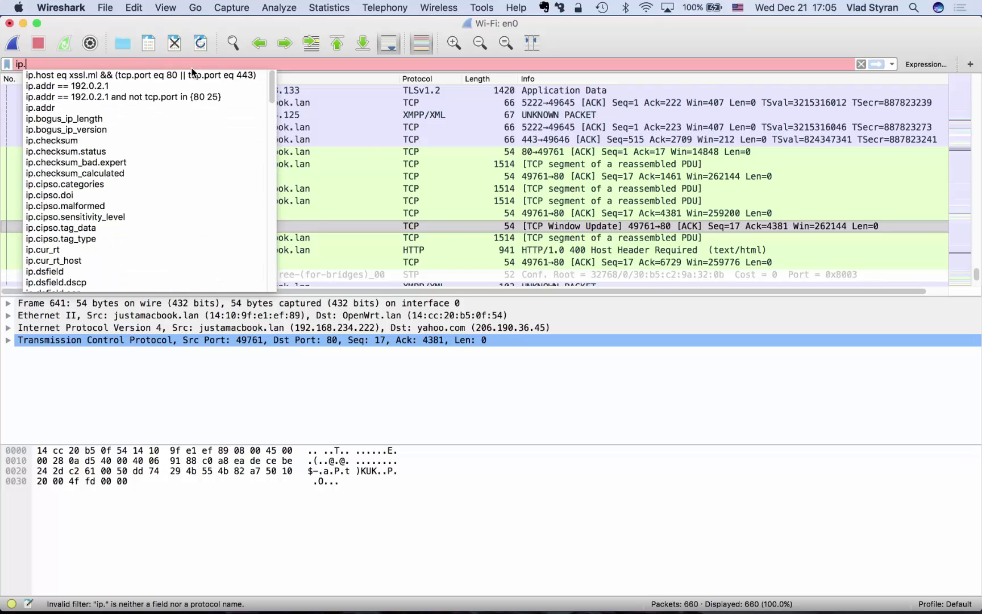
{"action": "type", "text": "host"}
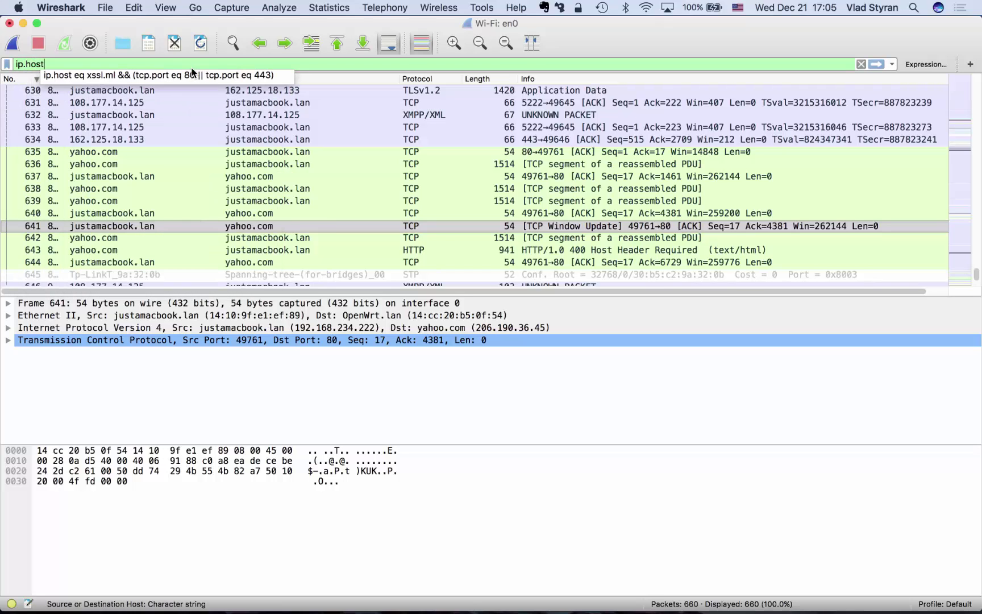
{"action": "type", "text": " eq"}
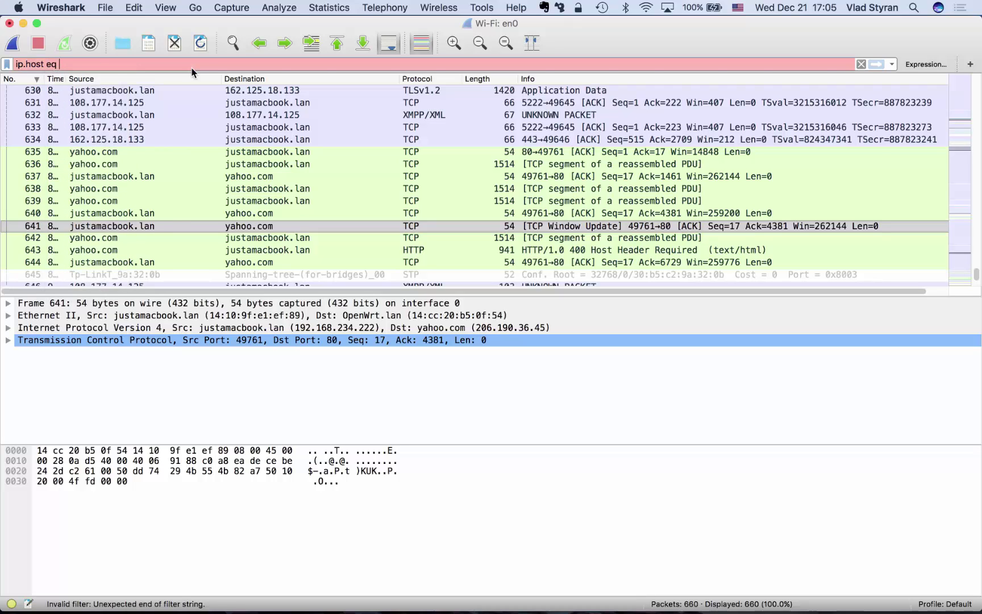
{"action": "type", "text": " yahoo.com"}
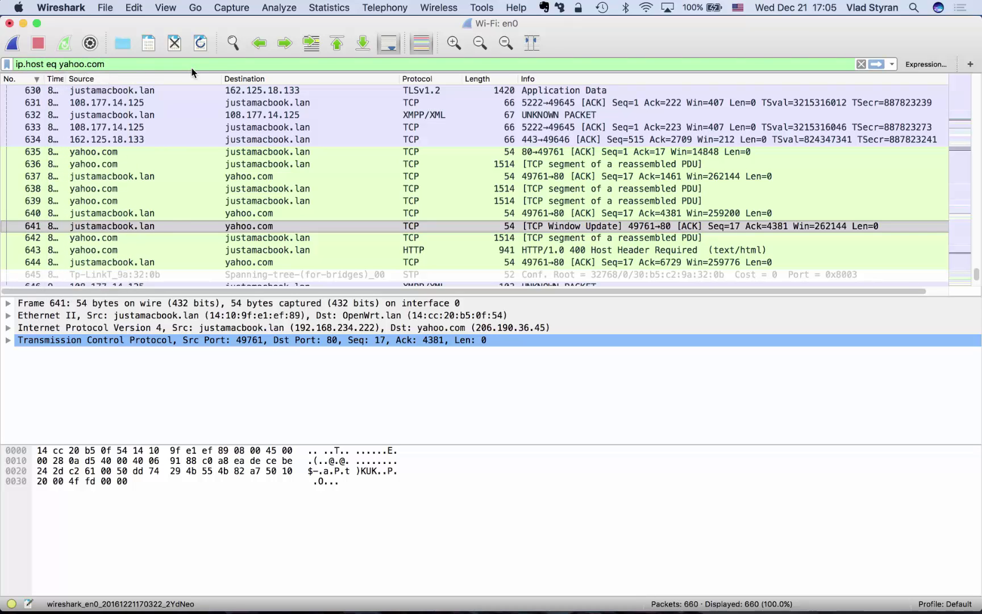
{"action": "key", "text": "alt+Left"}
{"action": "key", "text": "alt+Left"}
{"action": "key", "text": "alt+Left"}
{"action": "key", "text": "alt+Left"}
{"action": "key", "text": "Left"}
{"action": "key", "text": "alt+Right"}
{"action": "key", "text": "alt+Right"}
{"action": "key", "text": "alt+Right"}
{"action": "key", "text": "alt+Right"}
{"action": "key", "text": "Return"}
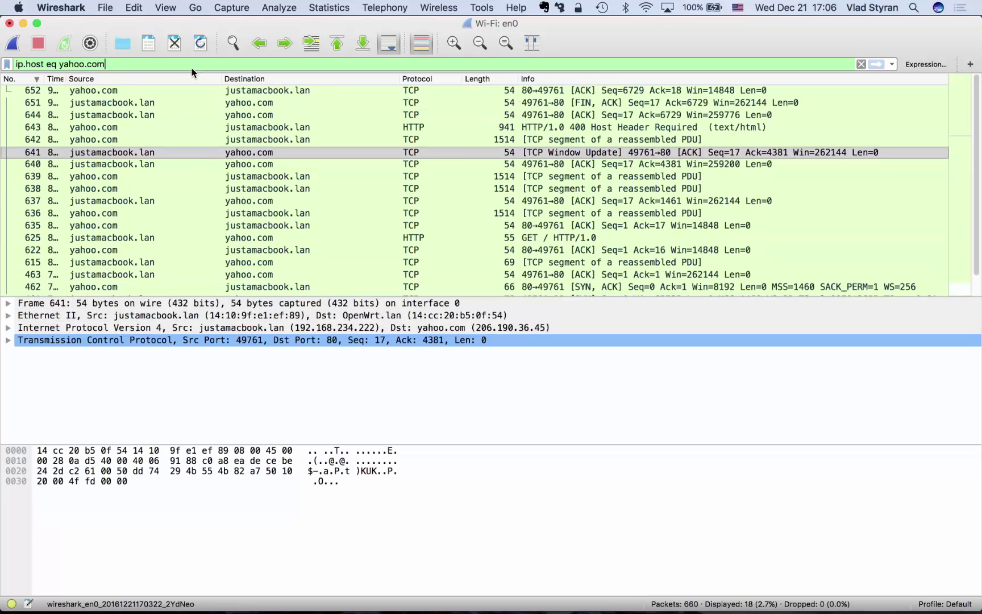
Examine individual packets in the filtered yahoo.com traffic, including the HTTP response and a reassembled TCP segment
{"action": "left_click", "coordinate": [202, 104]}
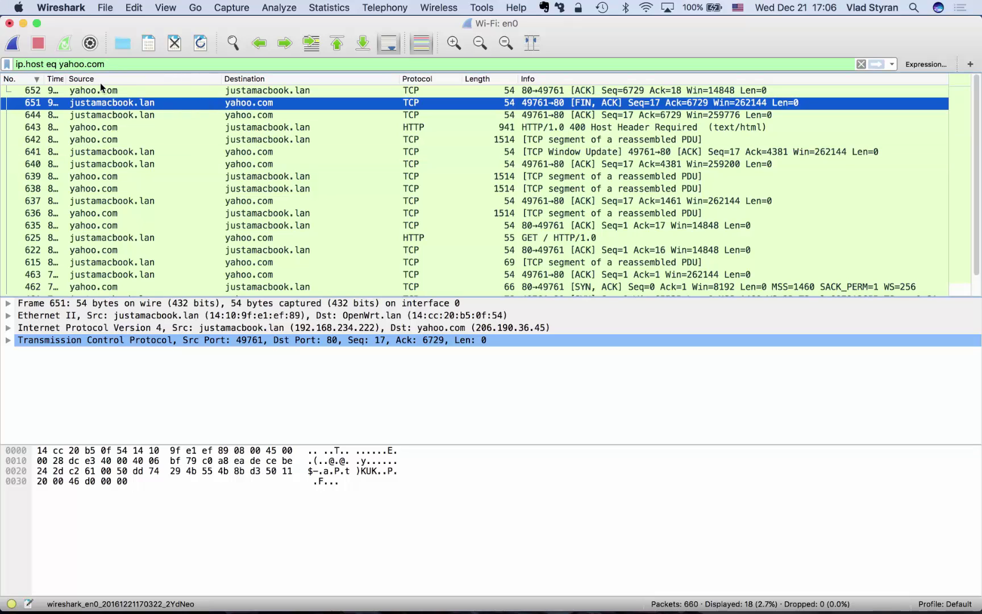
{"action": "left_click", "coordinate": [131, 65]}
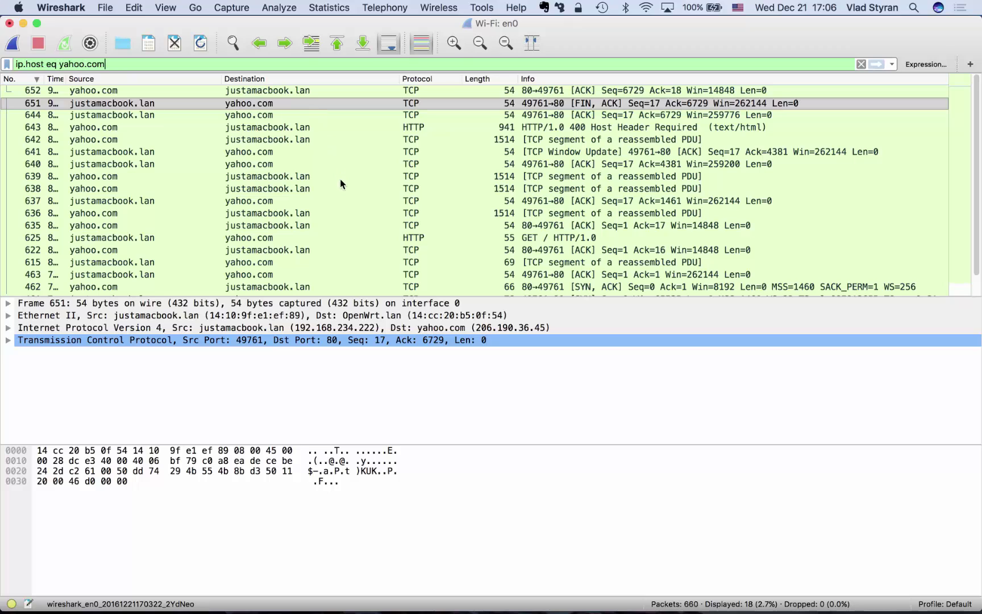
{"action": "left_click", "coordinate": [407, 128]}
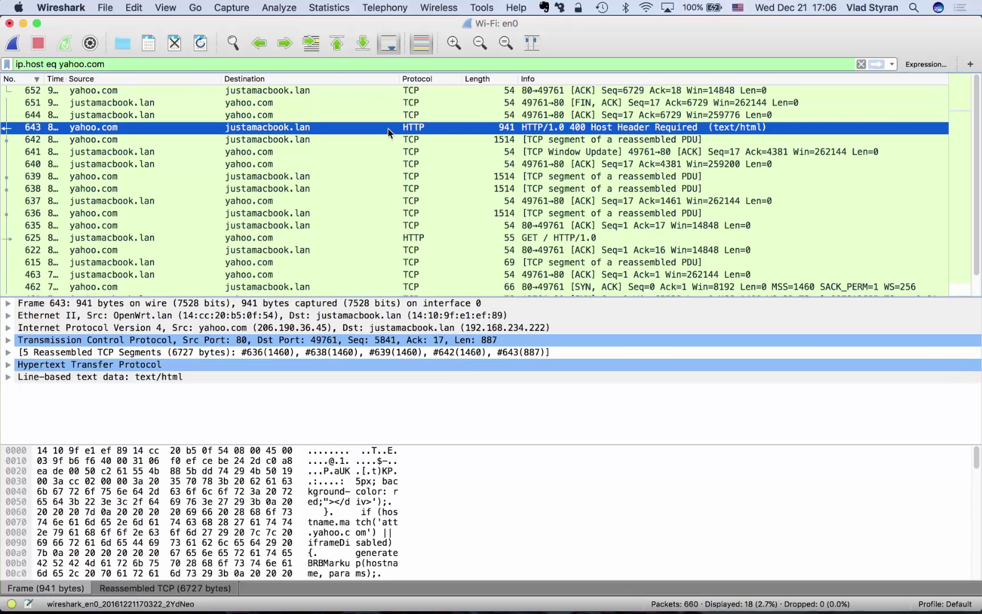
{"action": "left_click", "coordinate": [130, 138]}
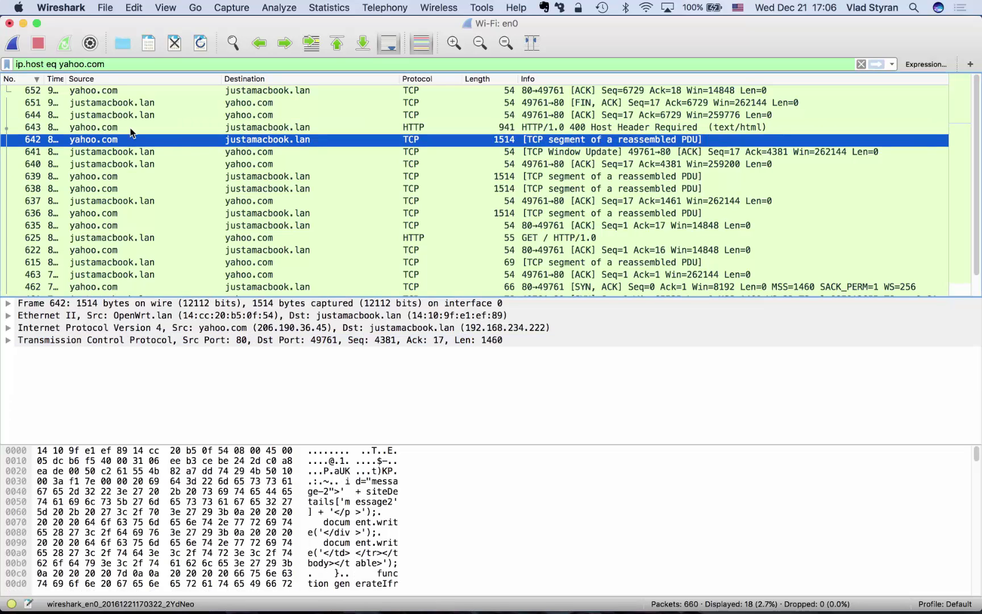
{"action": "left_click", "coordinate": [186, 101]}
Follow the TCP stream of the TCP Window Update packet sent from justamacbook.lan to yahoo.com
{"action": "left_click", "coordinate": [261, 154]}
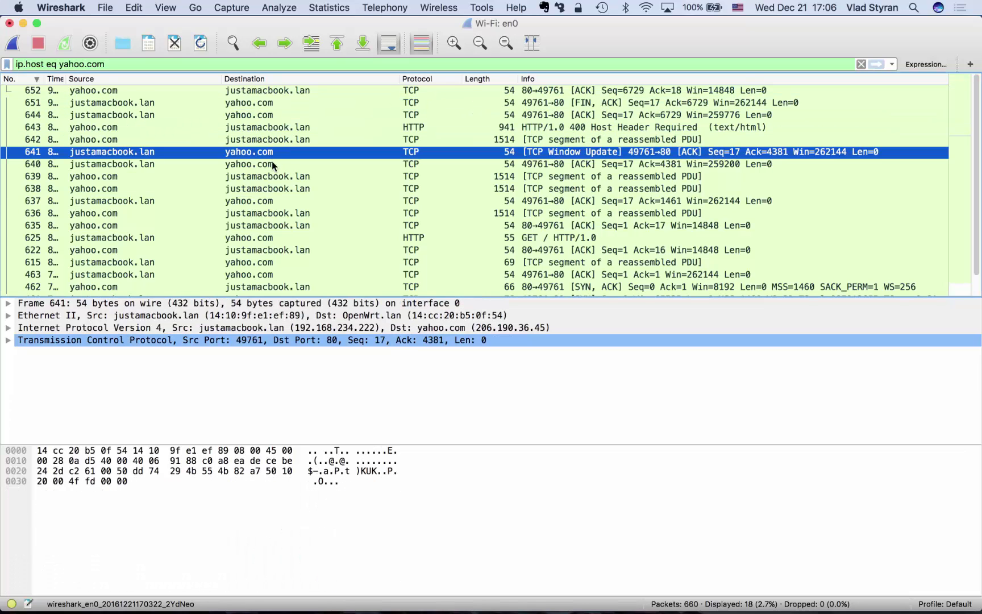
{"action": "right_click", "coordinate": [261, 154]}
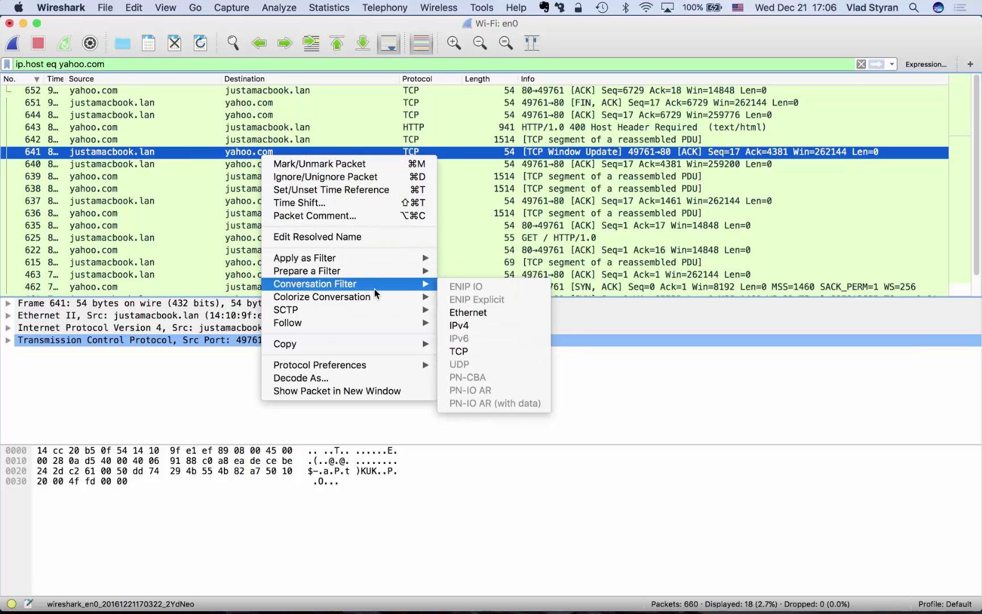
{"action": "mouse_move", "coordinate": [380, 348]}
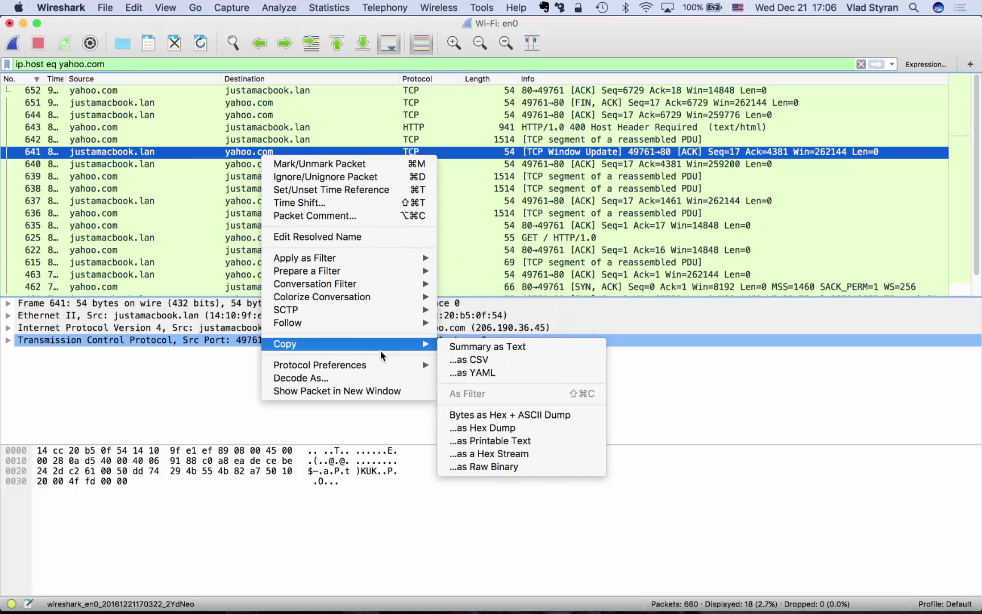
{"action": "mouse_move", "coordinate": [366, 322]}
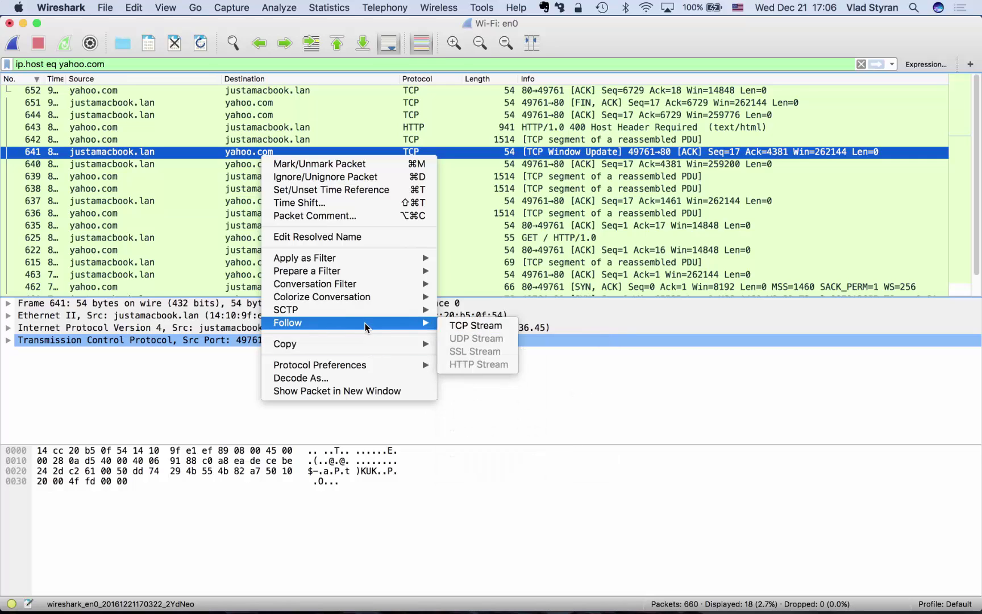
{"action": "left_click", "coordinate": [492, 331]}
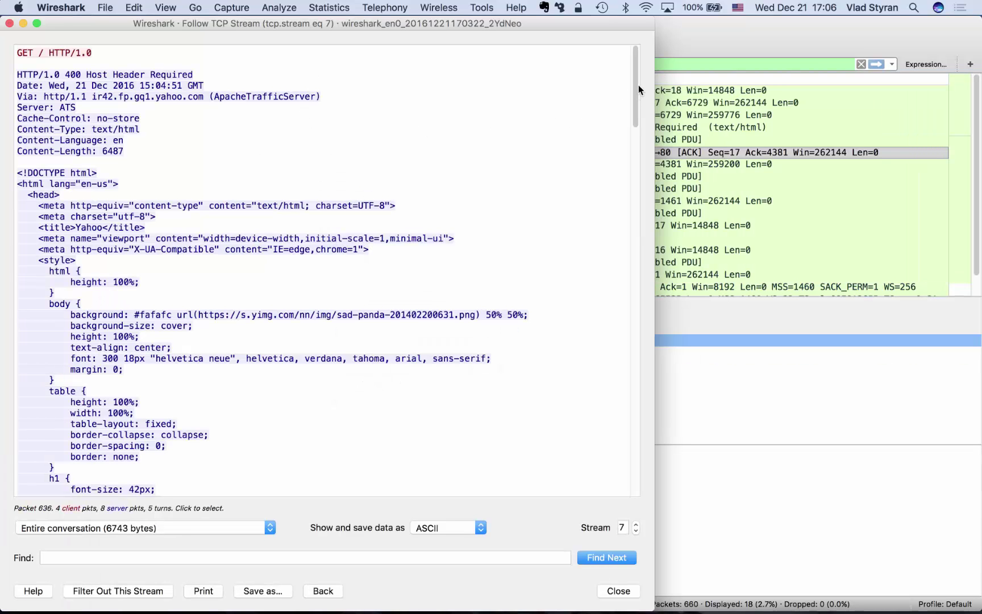
Read through the HTTP request and the server's response in the followed TCP stream, and close the stream window
{"action": "left_click_drag", "start_coordinate": [635, 80], "coordinate": [649, 5]}
{"action": "left_click", "coordinate": [58, 50]}
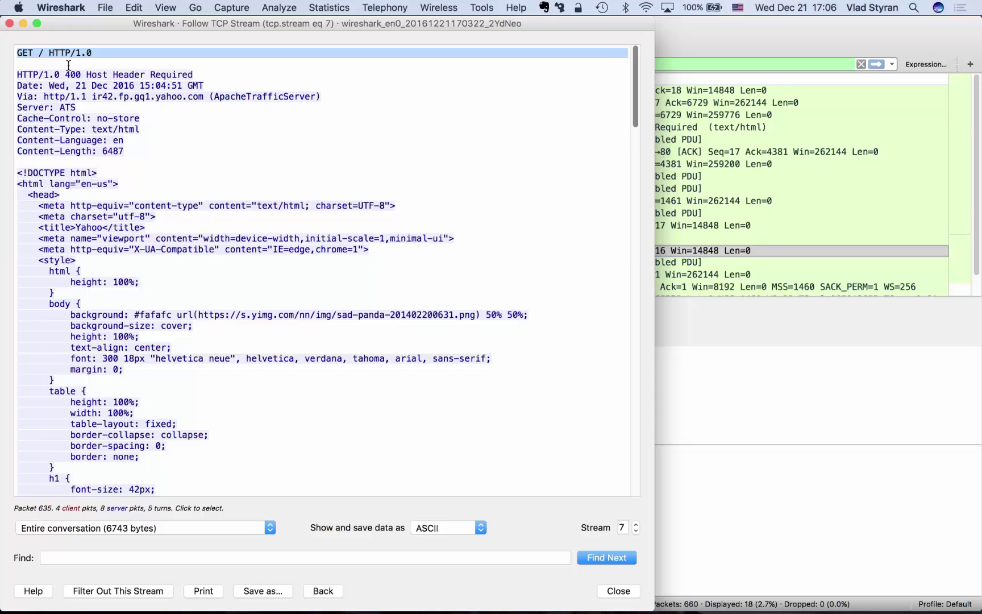
{"action": "left_click", "coordinate": [17, 73]}
{"action": "scroll", "coordinate": [136, 182], "scroll_direction": "down", "scroll_amount": 6}
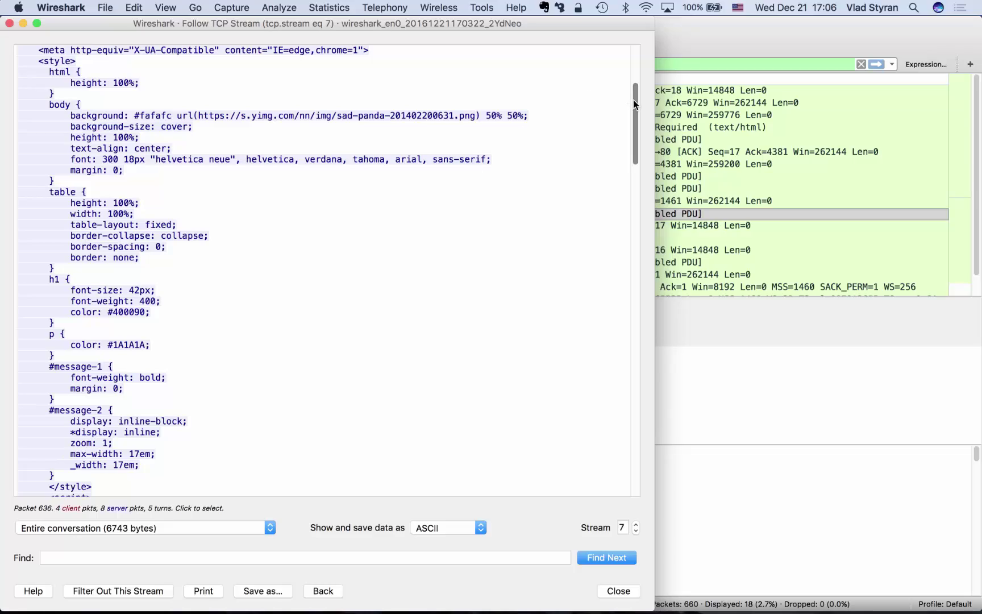
{"action": "left_click_drag", "start_coordinate": [636, 103], "coordinate": [642, 68]}
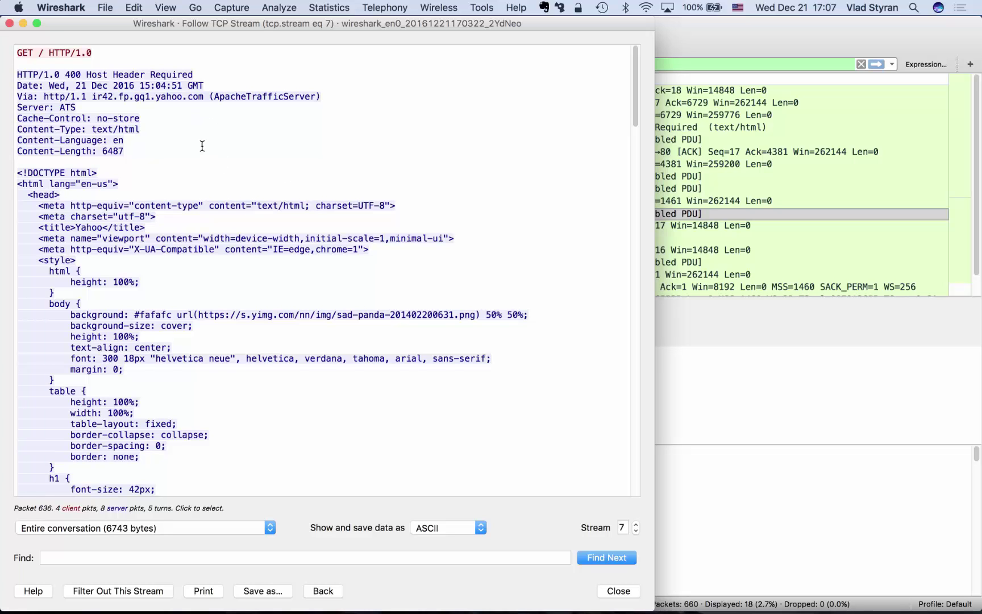
{"action": "left_click", "coordinate": [9, 24]}
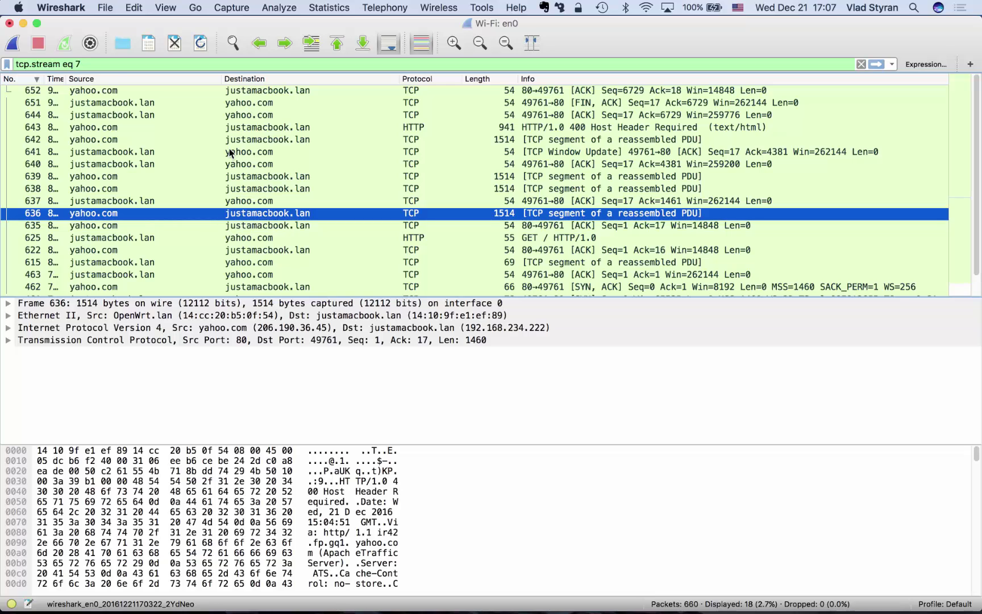
Review the packets of the yahoo.com conversation listed under the tcp.stream eq 7 filter
{"action": "left_click", "coordinate": [139, 66]}
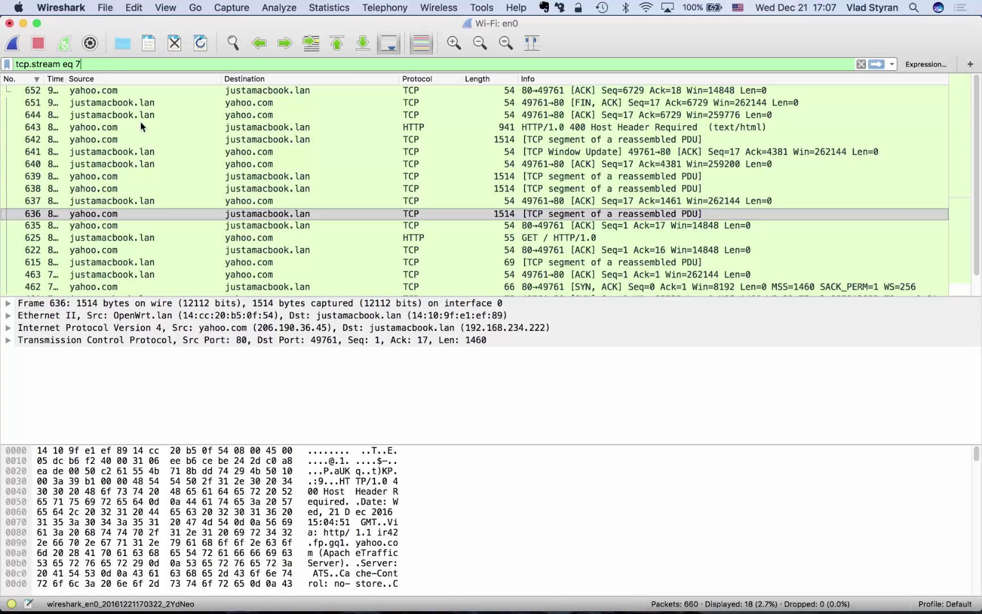
{"action": "scroll", "coordinate": [228, 202], "scroll_direction": "down", "scroll_amount": 1}
{"action": "left_click", "coordinate": [229, 203]}
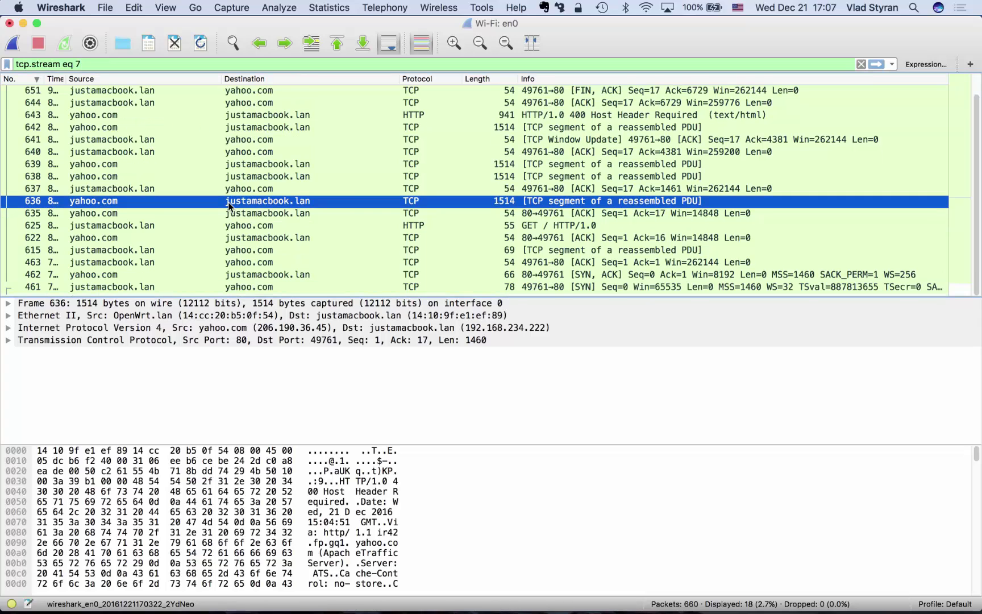
{"action": "scroll", "coordinate": [229, 205], "scroll_direction": "up", "scroll_amount": 1}
Replace the TCP stream filter with icmp and apply it to the capture
{"action": "triple_click", "coordinate": [92, 61]}
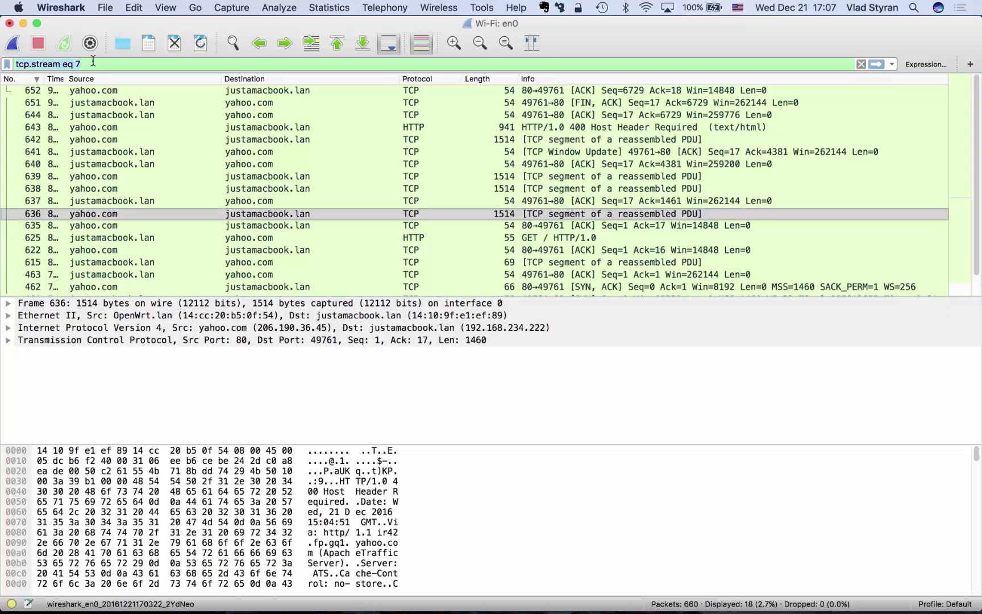
{"action": "key", "text": "BackSpace"}
{"action": "type", "text": "icp"}
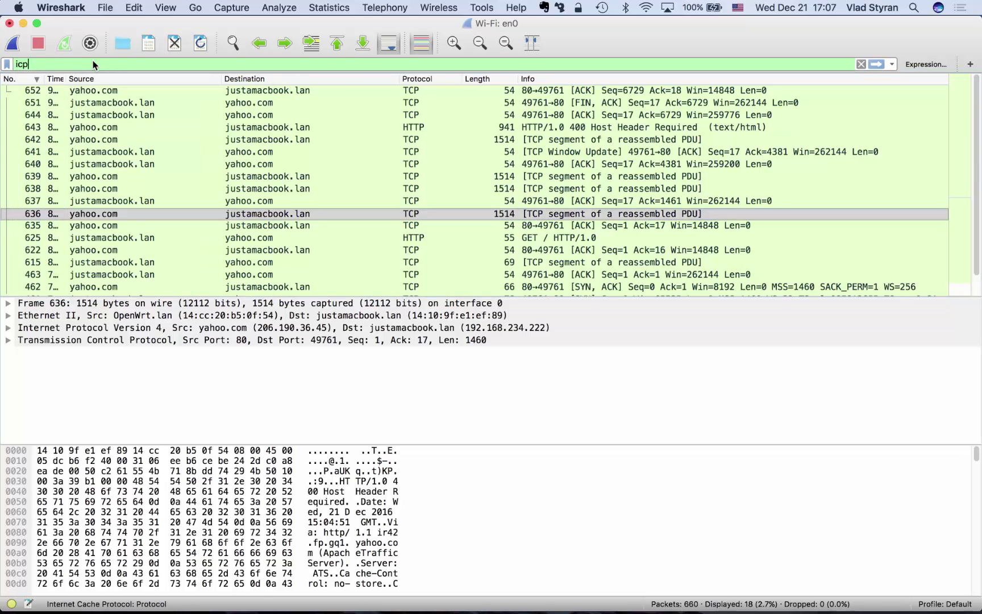
{"action": "key", "text": "BackSpace"}
{"action": "type", "text": "mp"}
{"action": "key", "text": "Return"}
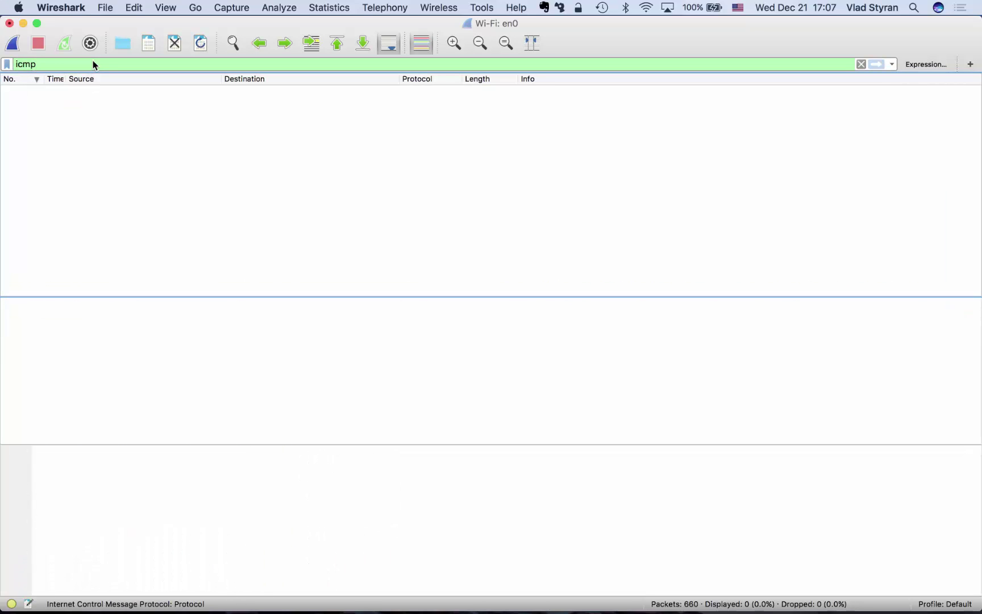
Replace the icmp display filter with dns and apply it to the capture
{"action": "triple_click", "coordinate": [66, 64]}
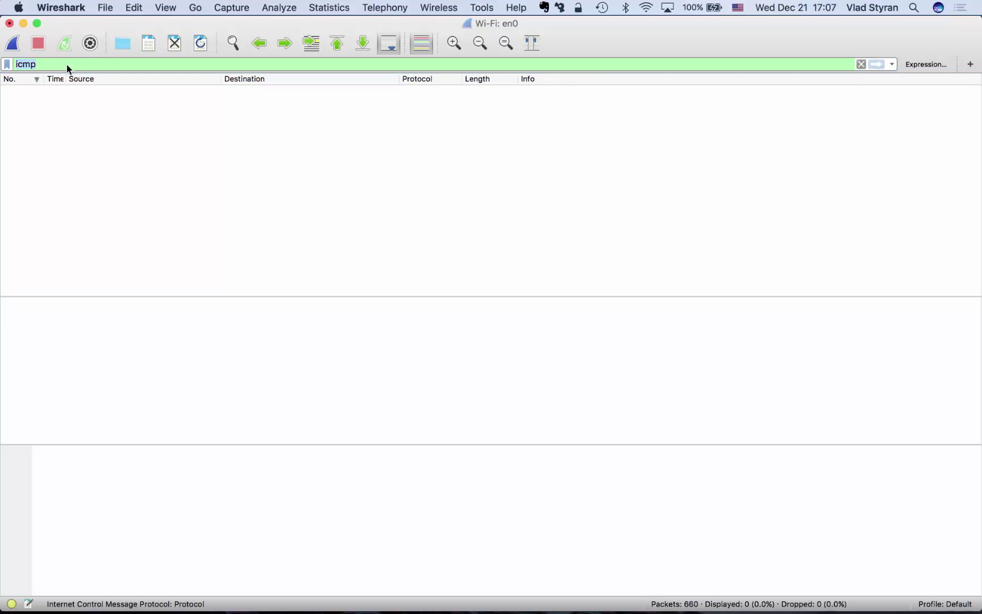
{"action": "type", "text": "dn"}
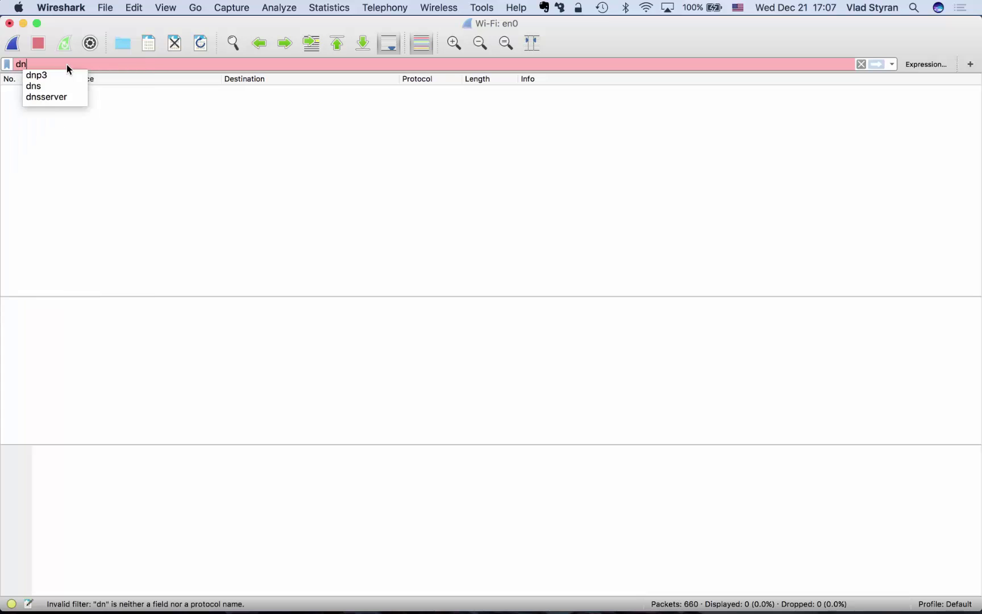
{"action": "type", "text": "s"}
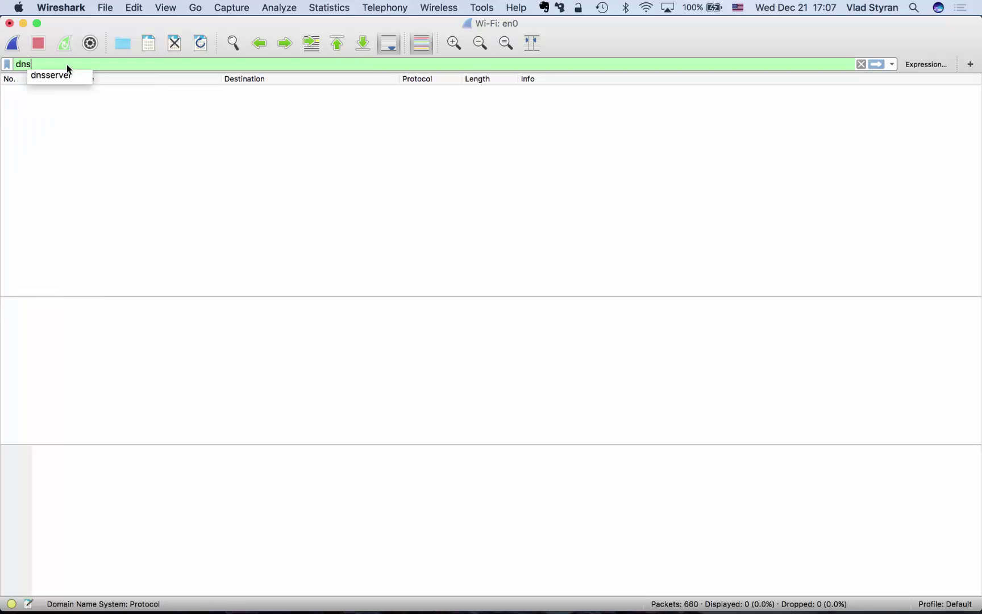
{"action": "key", "text": "Return"}
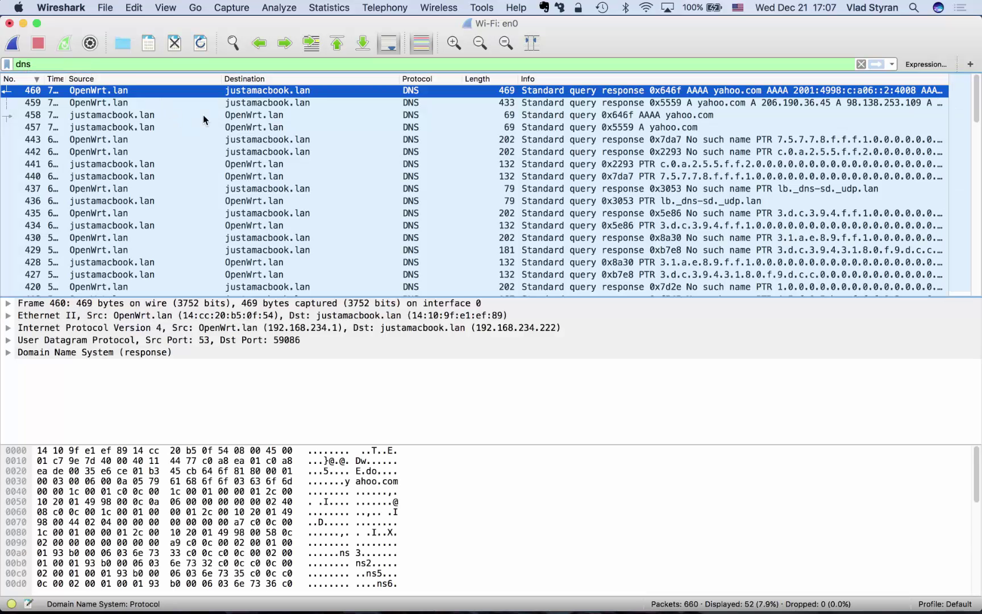
Follow the UDP stream of the AAAA query for yahoo.com, and close the stream window after reading it
{"action": "left_click", "coordinate": [253, 114]}
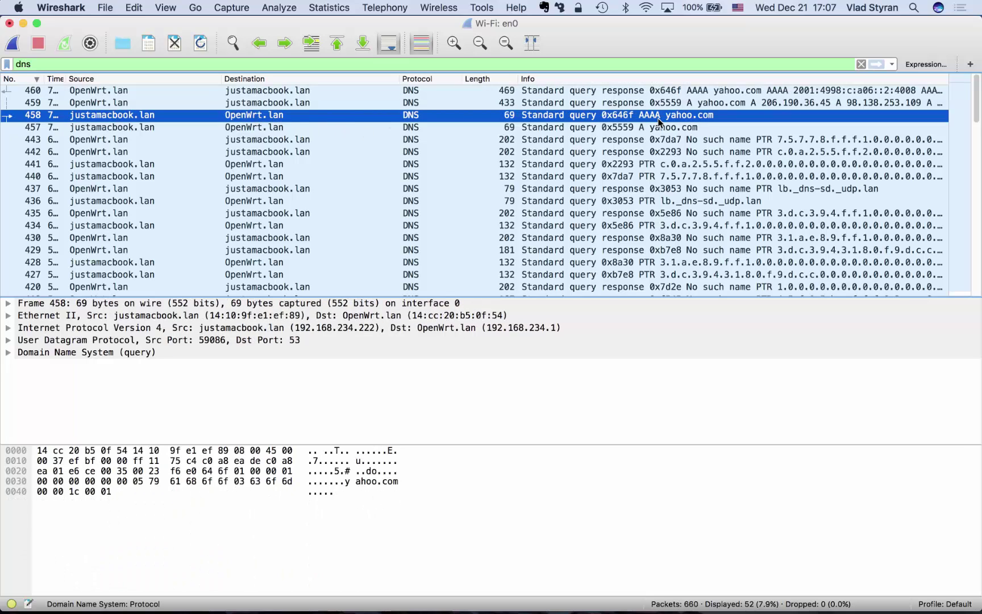
{"action": "right_click", "coordinate": [323, 121]}
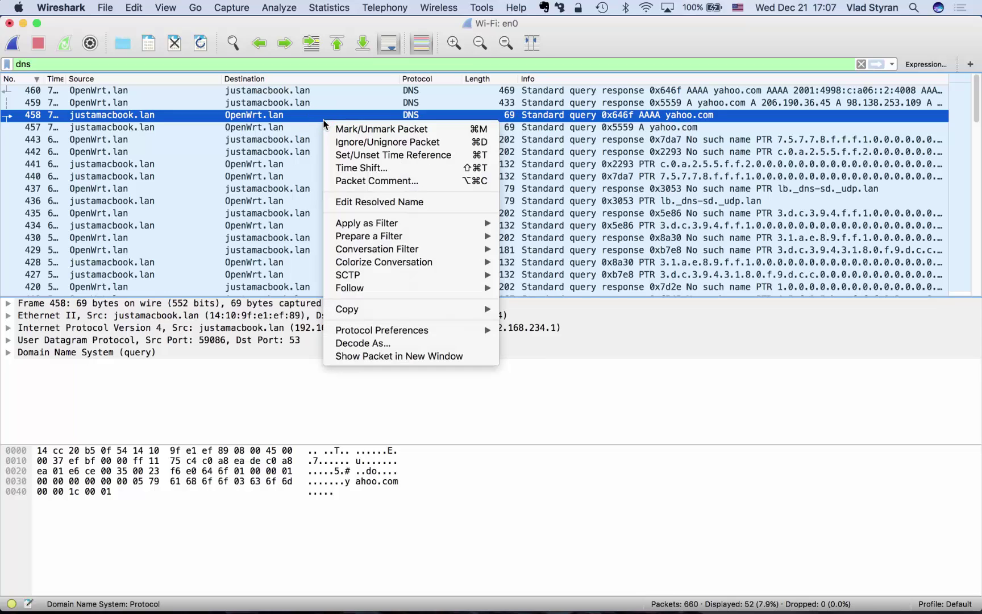
{"action": "mouse_move", "coordinate": [423, 287]}
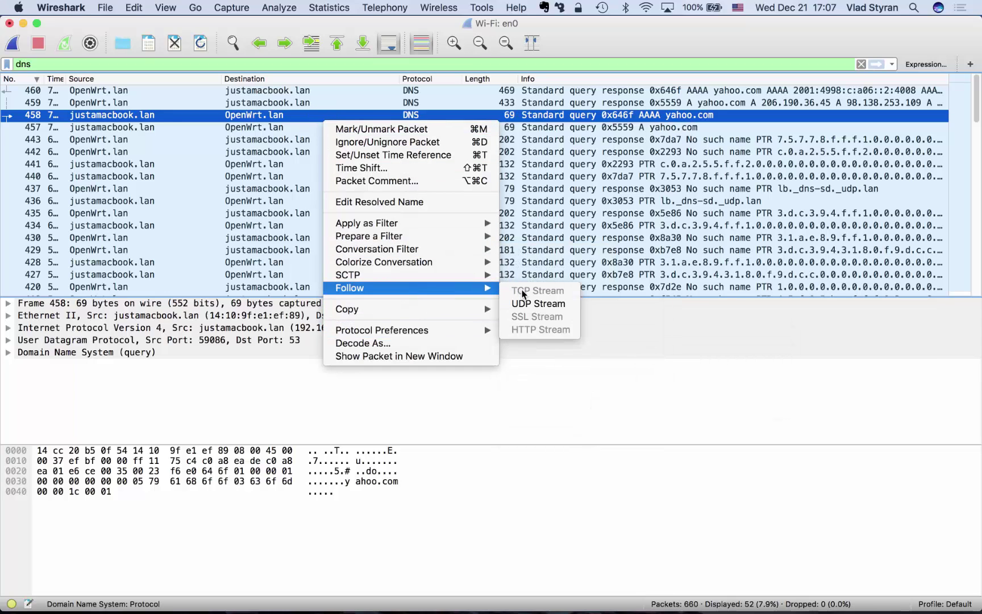
{"action": "left_click", "coordinate": [537, 305]}
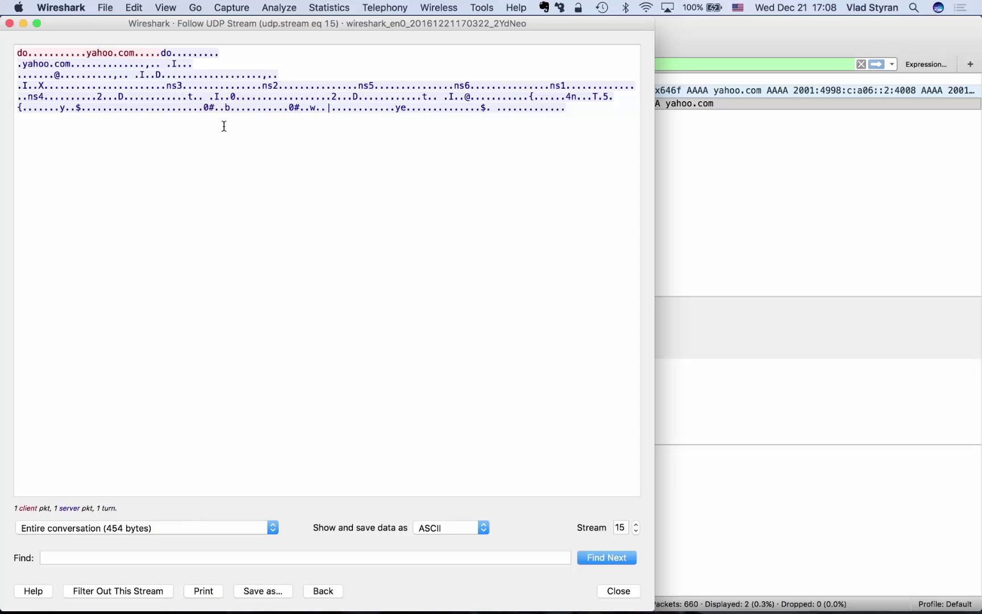
{"action": "left_click", "coordinate": [287, 113]}
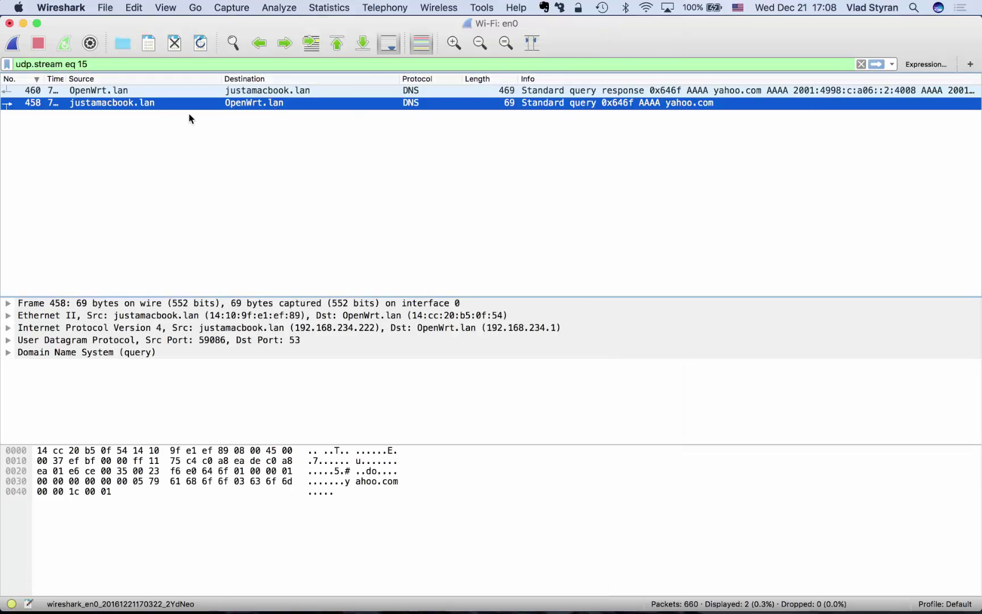
Inspect the DNS response from OpenWrt.lan and the matching yahoo.com query in the followed UDP stream
{"action": "left_click", "coordinate": [139, 90]}
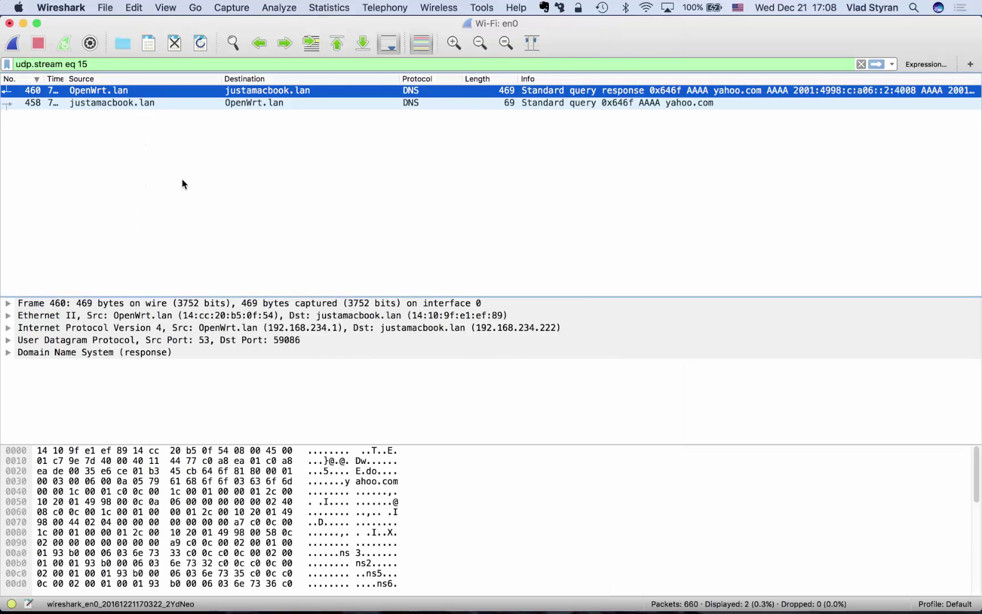
{"action": "right_click", "coordinate": [158, 93]}
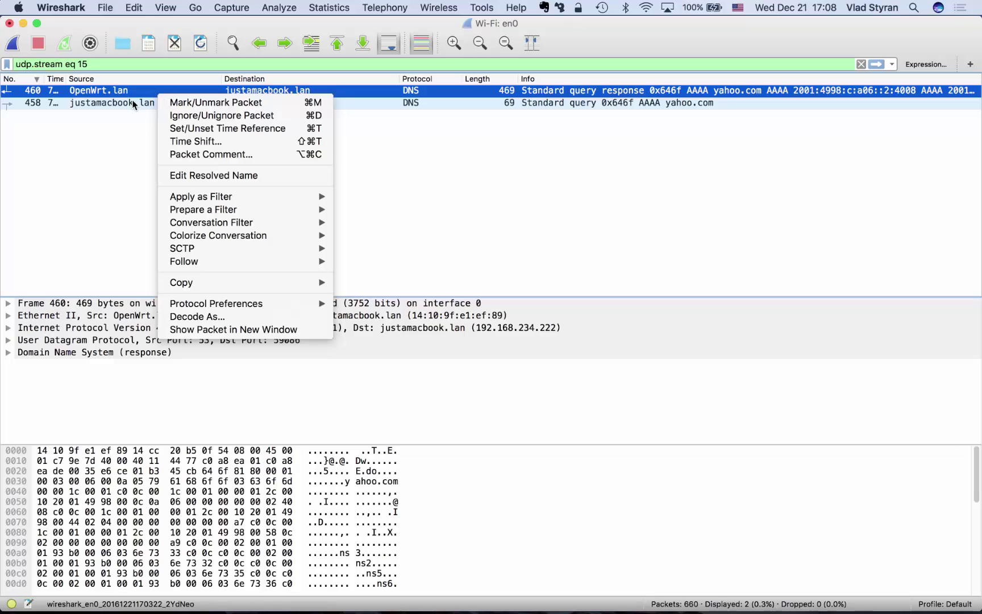
{"action": "left_click", "coordinate": [131, 100]}
{"action": "left_click", "coordinate": [548, 99]}
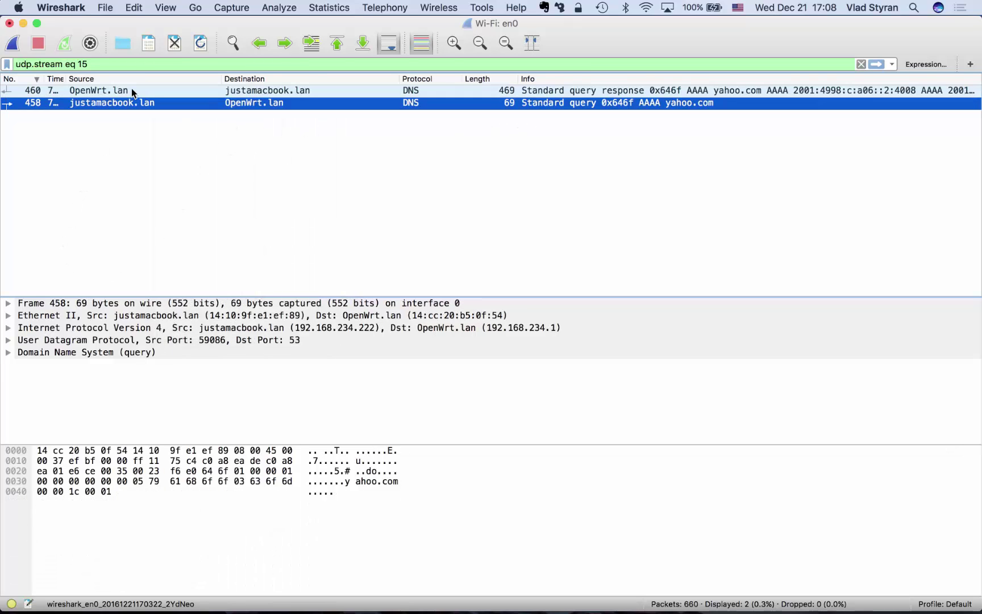
Compare the DNS response and query packets of the UDP stream, and clear the display filter to list the whole capture
{"action": "left_click", "coordinate": [93, 92]}
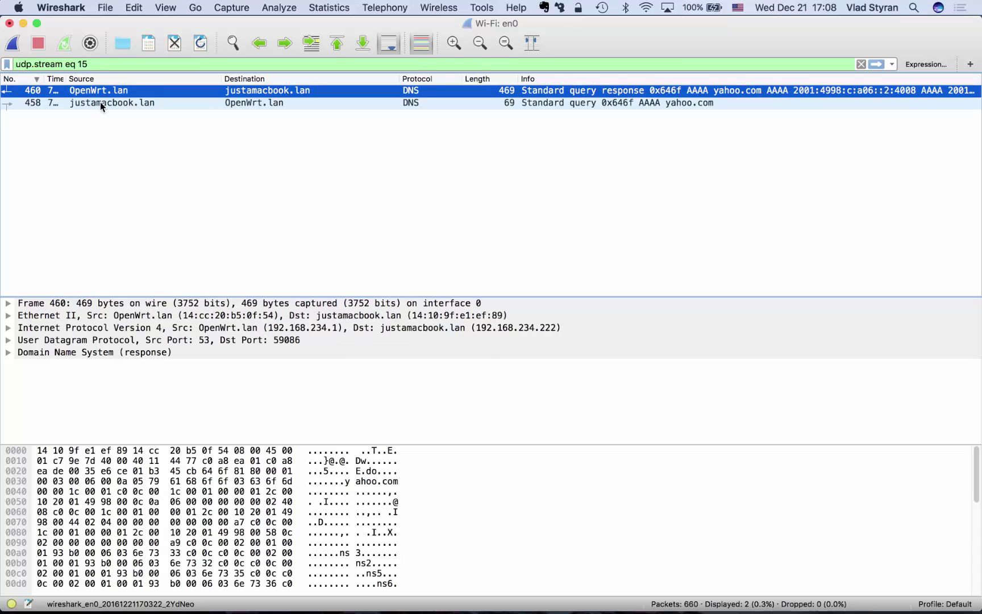
{"action": "left_click", "coordinate": [100, 102]}
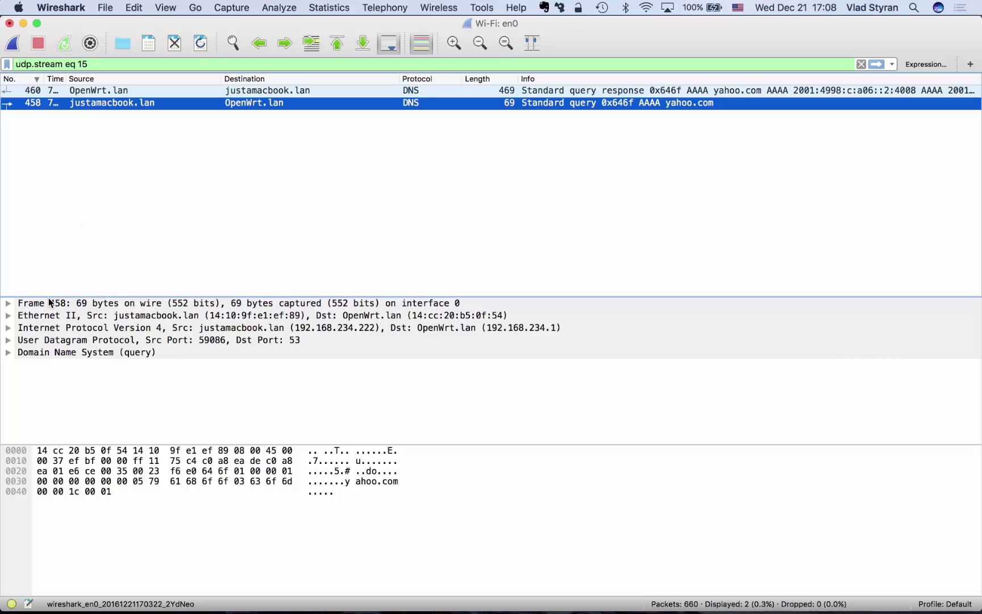
{"action": "left_click", "coordinate": [93, 65]}
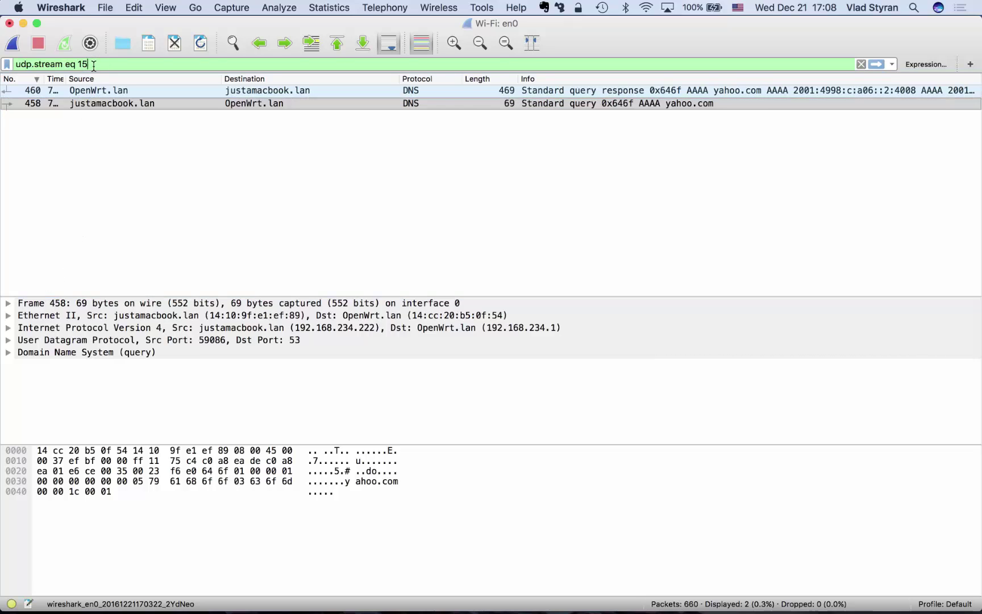
{"action": "key", "text": "super+a"}
{"action": "key", "text": "BackSpace"}
{"action": "key", "text": "Return"}
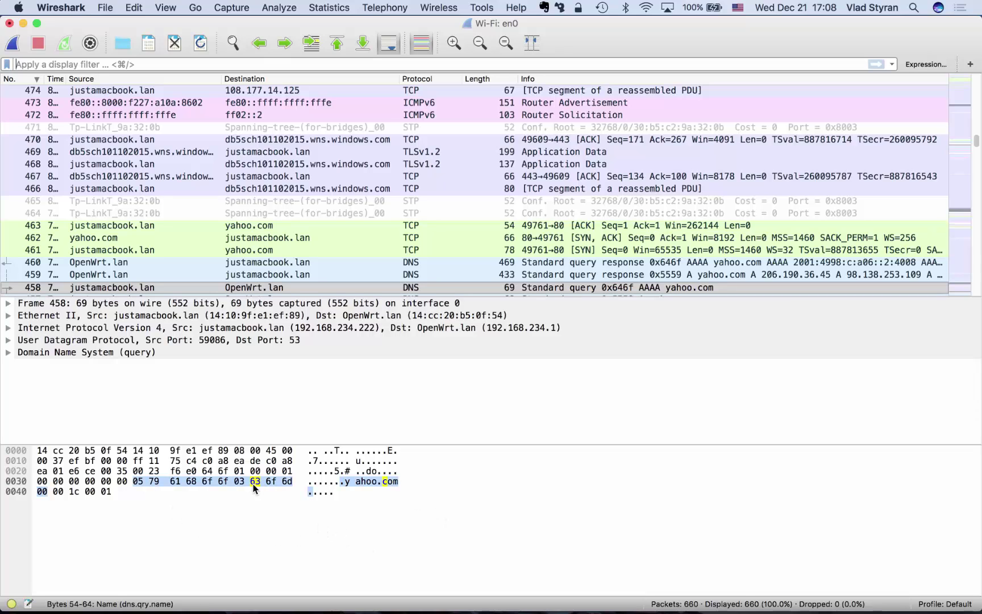
Select the SYN, ACK packet from yahoo.com and review its frame, Ethernet II, IPv4 and TCP layers in the raw bytes
{"action": "left_click", "coordinate": [265, 239]}
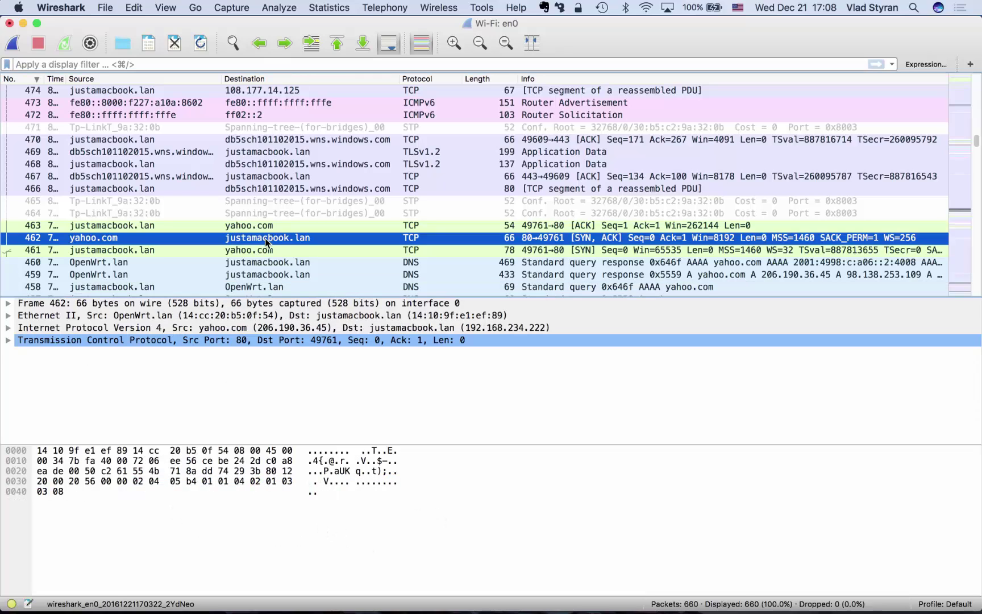
{"action": "left_click", "coordinate": [168, 305]}
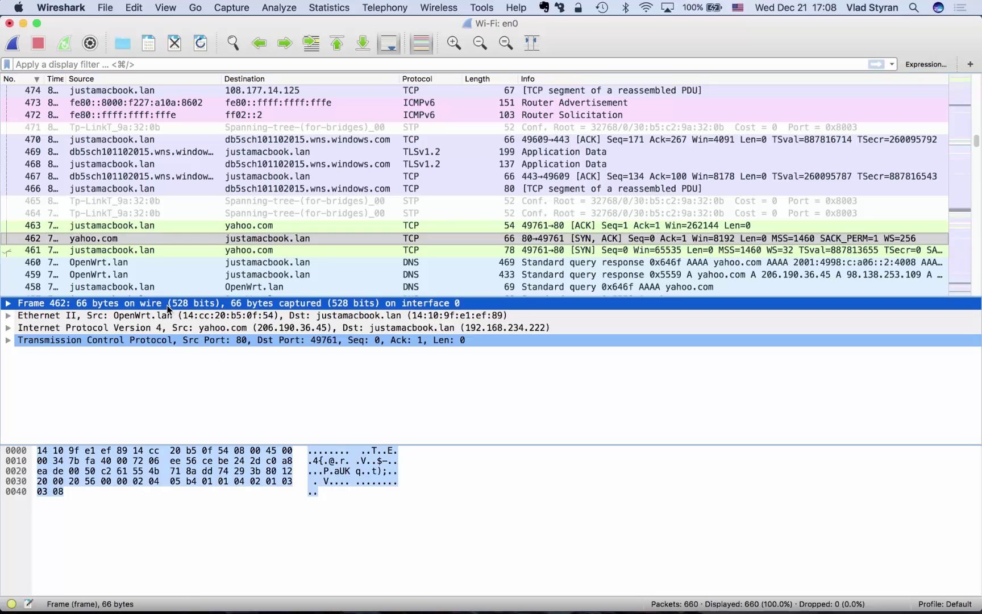
{"action": "left_click", "coordinate": [168, 315]}
{"action": "left_click", "coordinate": [168, 328]}
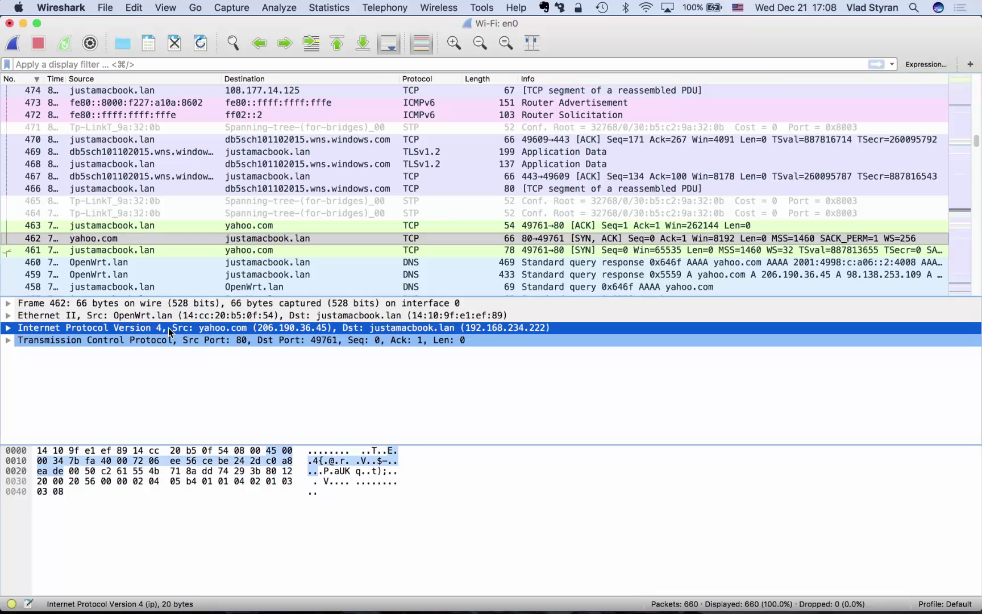
{"action": "left_click", "coordinate": [169, 340]}
{"action": "left_click", "coordinate": [177, 327]}
{"action": "left_click", "coordinate": [168, 316]}
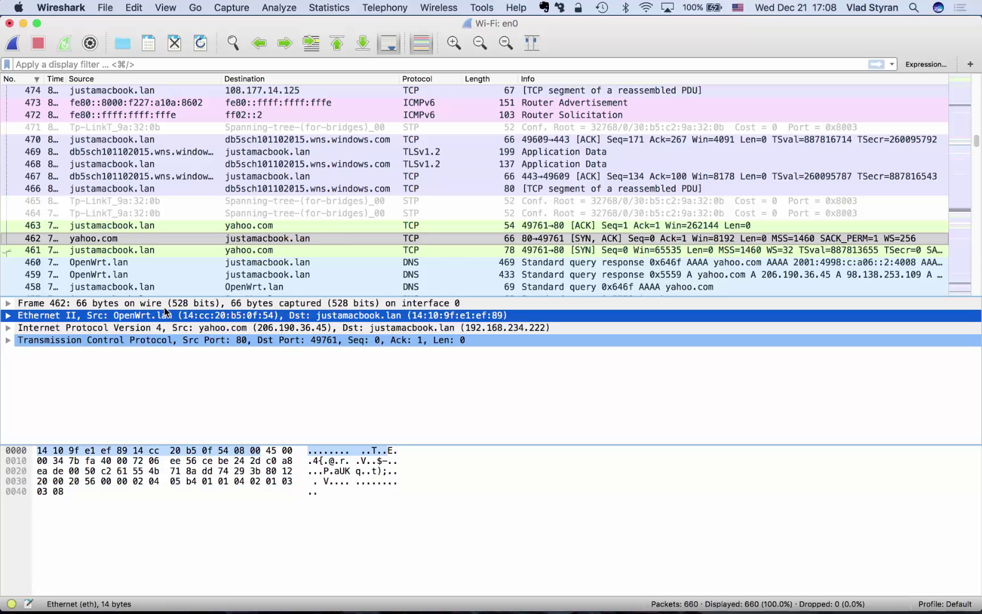
{"action": "left_click", "coordinate": [162, 304]}
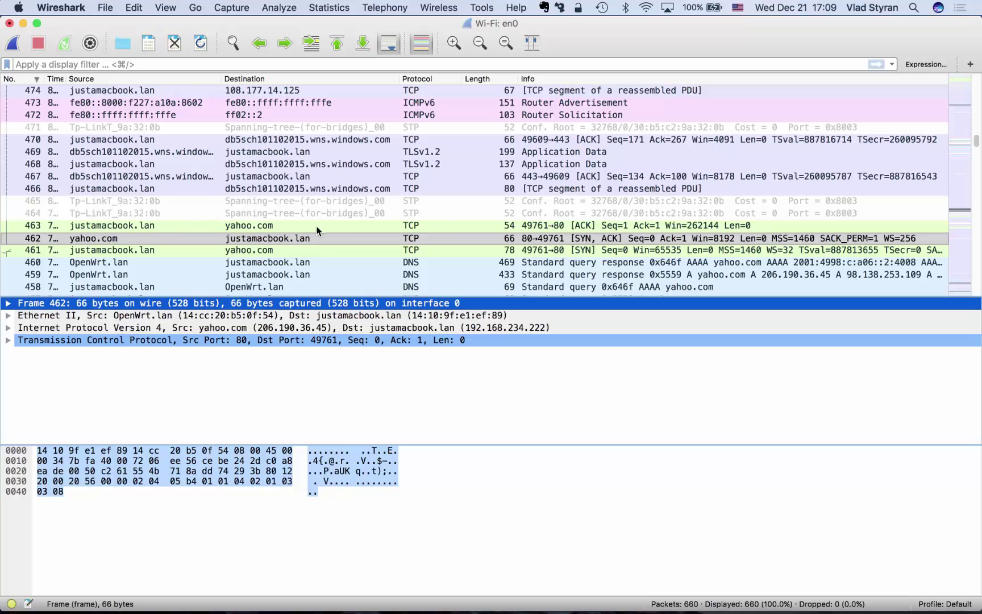
Expand the SYN, ACK packet's TCP header, examine its source port, destination port and remaining fields, and collapse it
{"action": "left_click", "coordinate": [8, 341]}
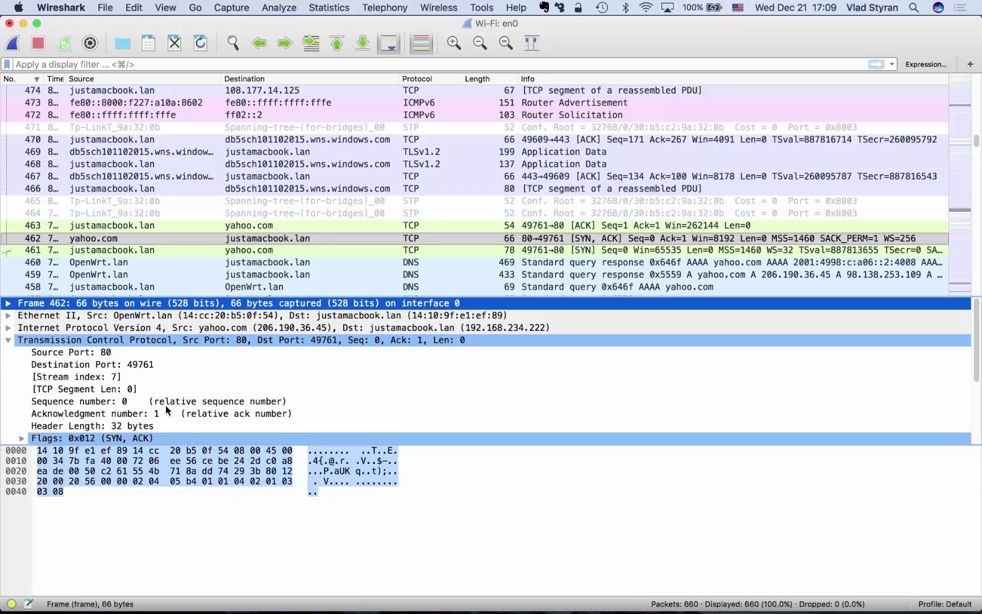
{"action": "scroll", "coordinate": [166, 406], "scroll_direction": "down", "scroll_amount": 3}
{"action": "scroll", "coordinate": [166, 405], "scroll_direction": "up", "scroll_amount": 3}
{"action": "scroll", "coordinate": [151, 381], "scroll_direction": "down", "scroll_amount": 3}
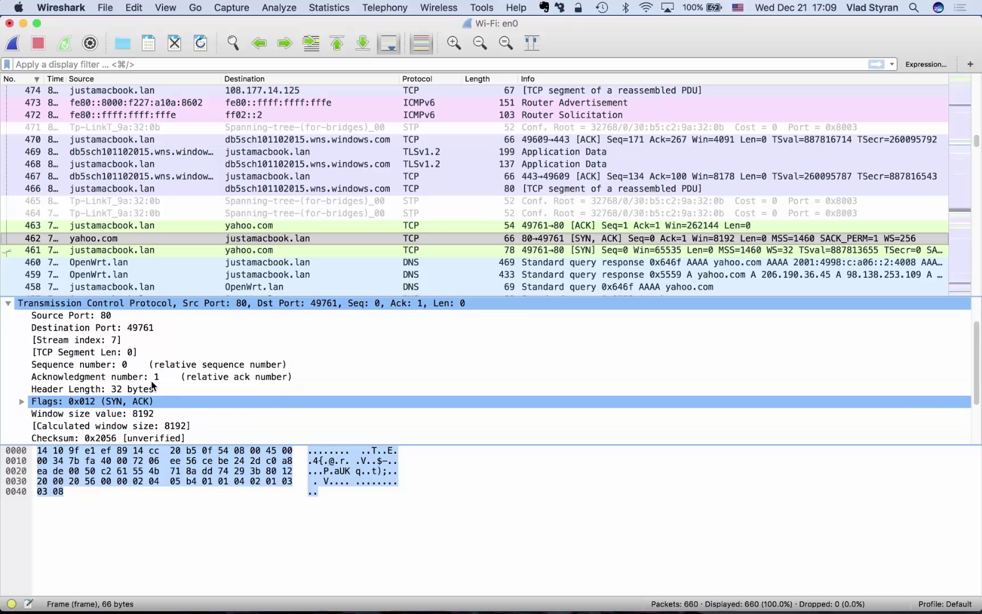
{"action": "scroll", "coordinate": [151, 384], "scroll_direction": "up", "scroll_amount": 2}
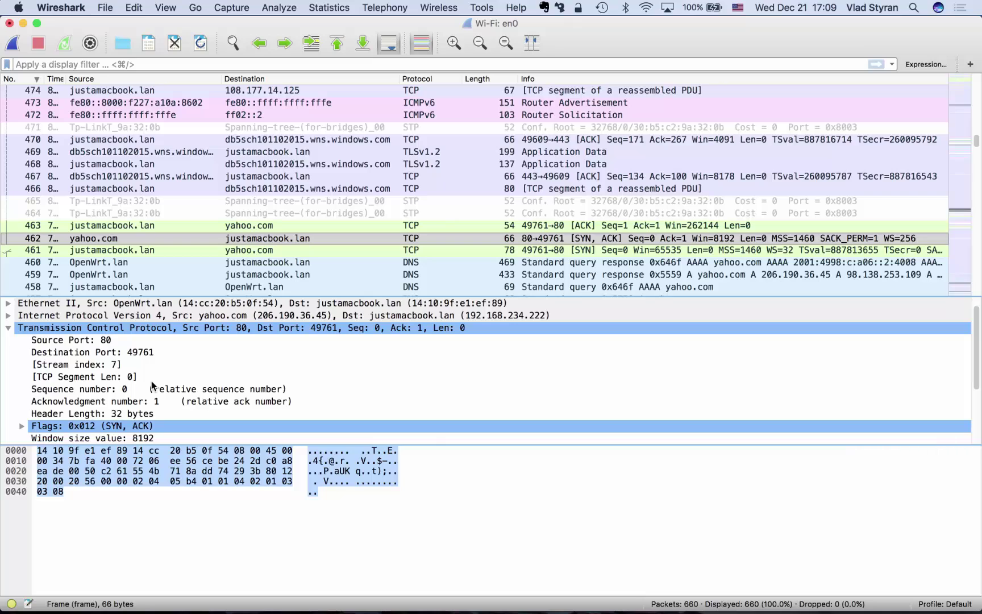
{"action": "left_click", "coordinate": [63, 341]}
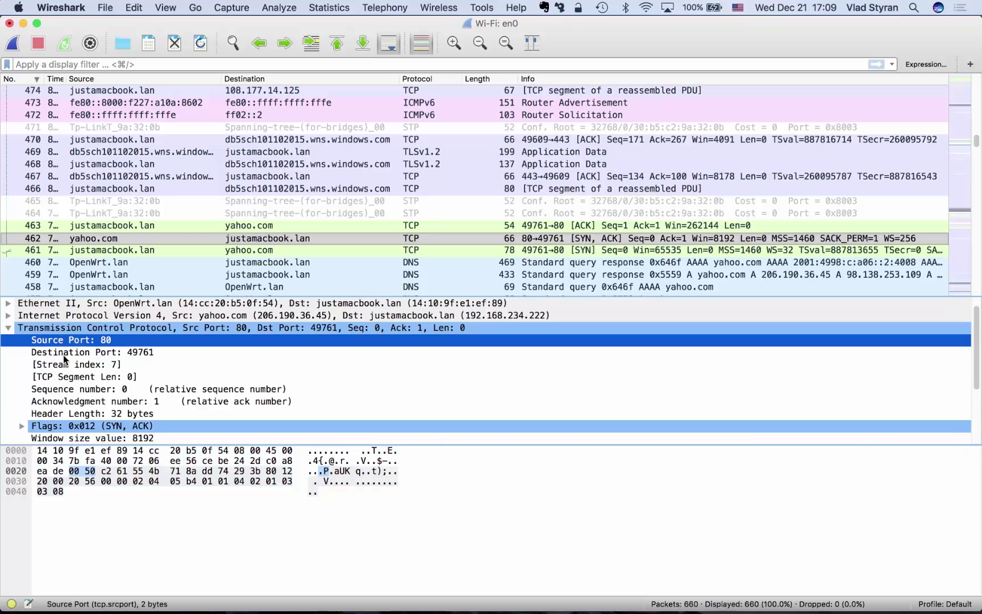
{"action": "left_click", "coordinate": [64, 353]}
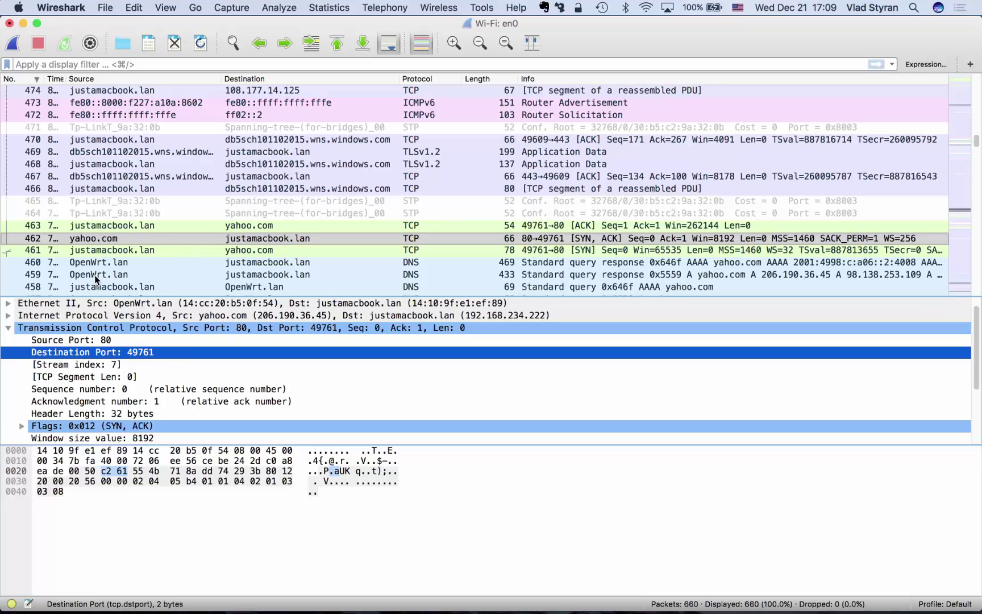
{"action": "scroll", "coordinate": [96, 403], "scroll_direction": "down", "scroll_amount": 5}
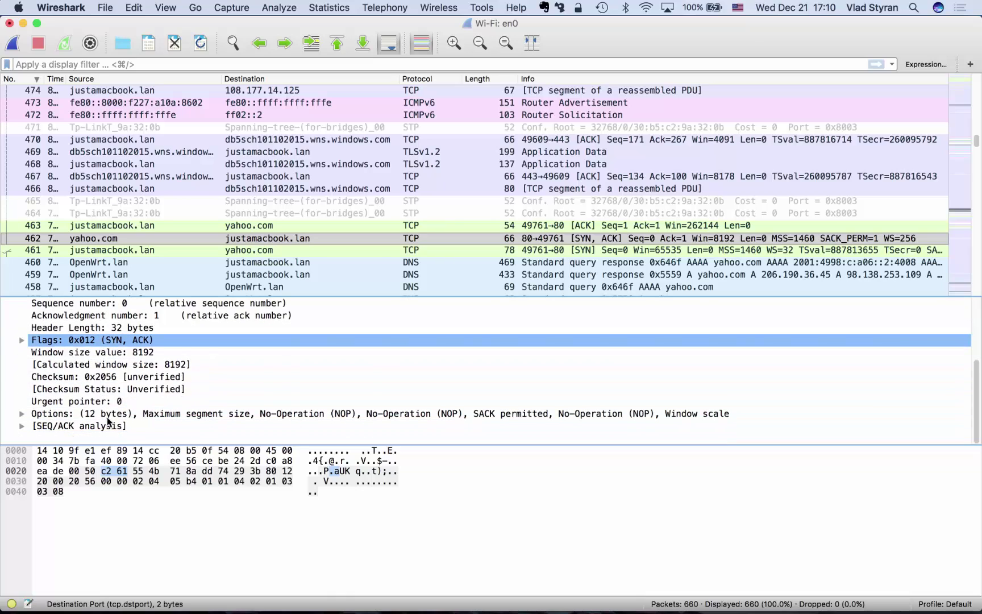
{"action": "scroll", "coordinate": [57, 343], "scroll_direction": "up", "scroll_amount": 6}
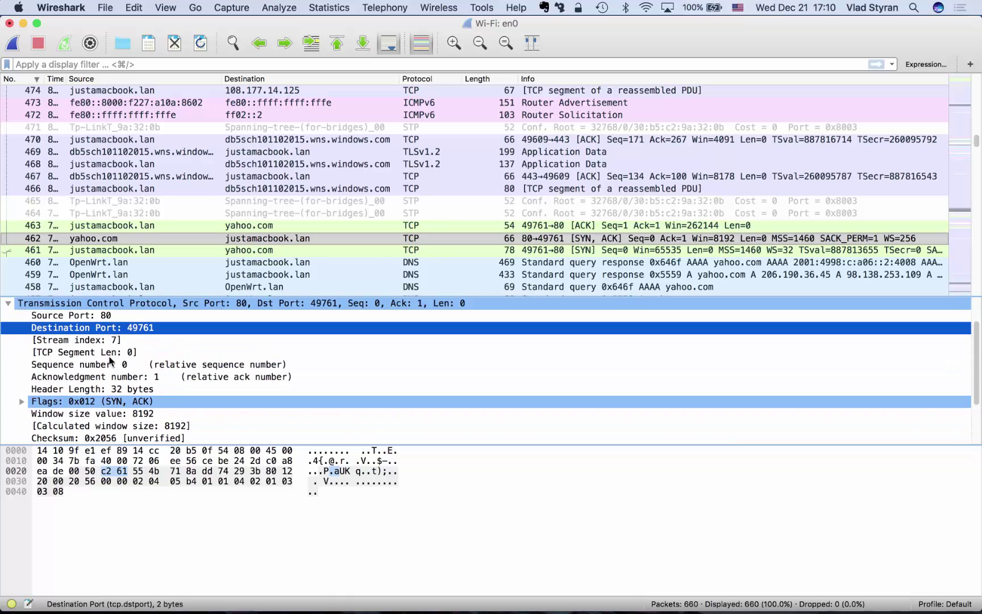
{"action": "left_click", "coordinate": [8, 340]}
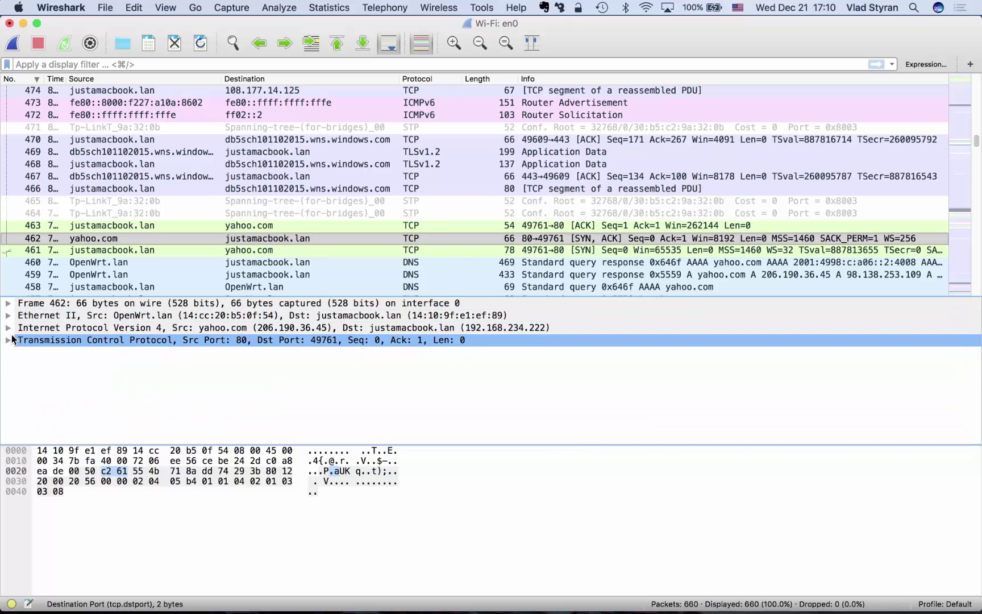
Examine the source and destination addresses in the packet's IPv4 and Ethernet II headers, expanding and collapsing each one
{"action": "left_click", "coordinate": [8, 328]}
{"action": "left_click", "coordinate": [32, 331]}
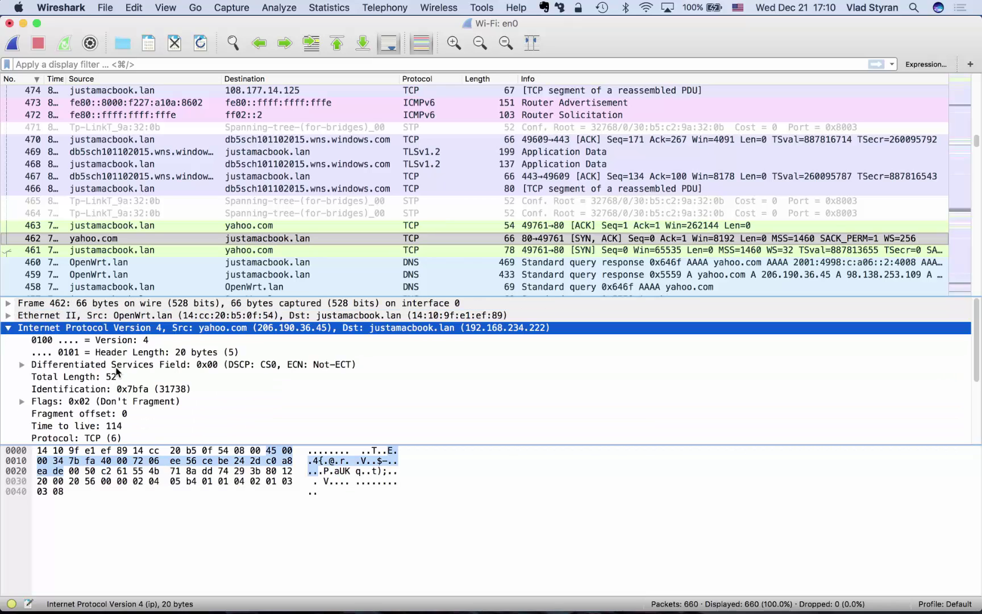
{"action": "scroll", "coordinate": [117, 372], "scroll_direction": "down", "scroll_amount": 2}
{"action": "scroll", "coordinate": [117, 372], "scroll_direction": "down", "scroll_amount": 4}
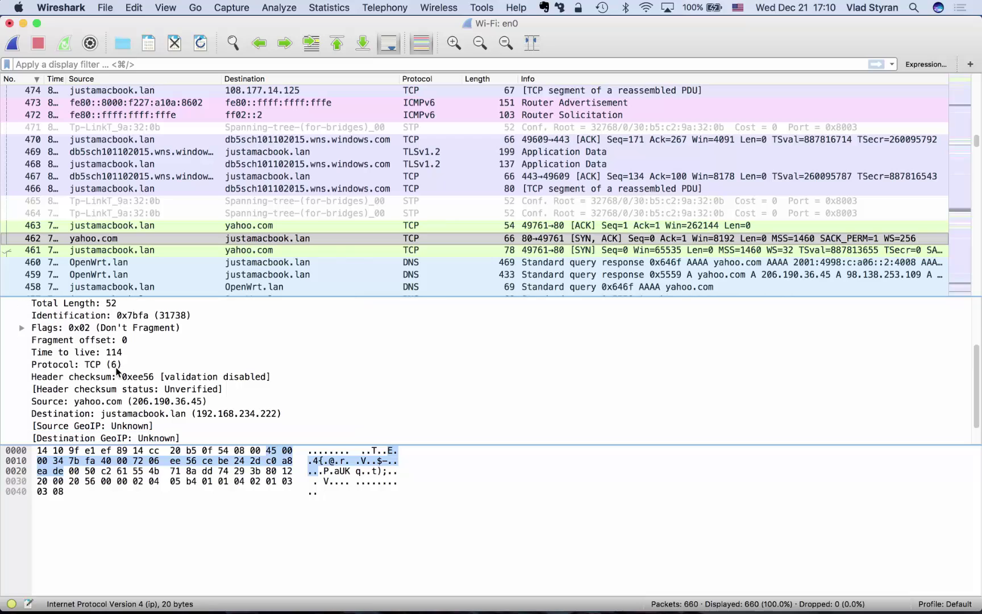
{"action": "left_click", "coordinate": [97, 402]}
{"action": "left_click", "coordinate": [93, 412]}
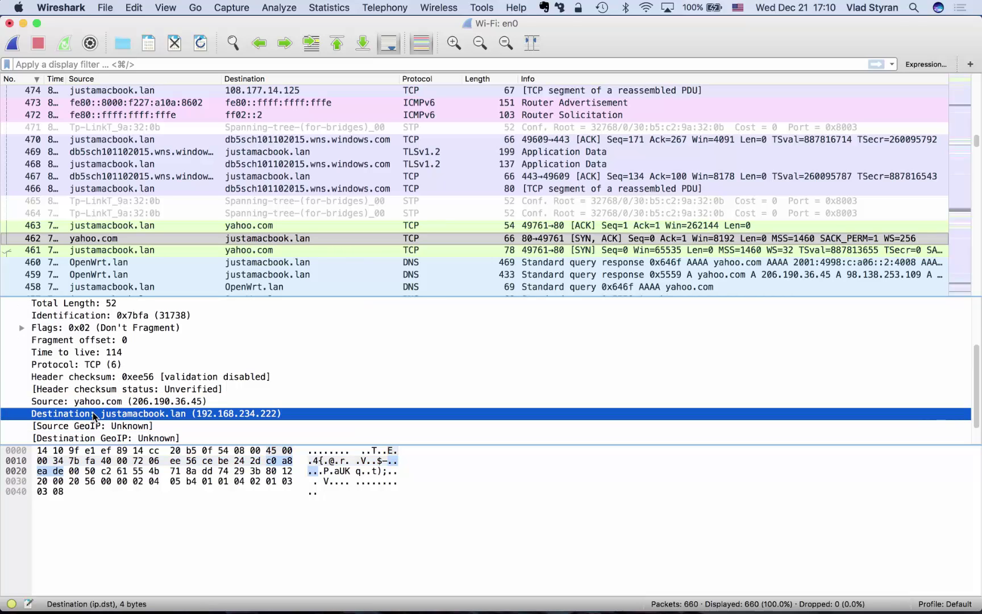
{"action": "left_click", "coordinate": [95, 401]}
{"action": "left_click", "coordinate": [94, 415]}
{"action": "scroll", "coordinate": [111, 382], "scroll_direction": "up", "scroll_amount": 5}
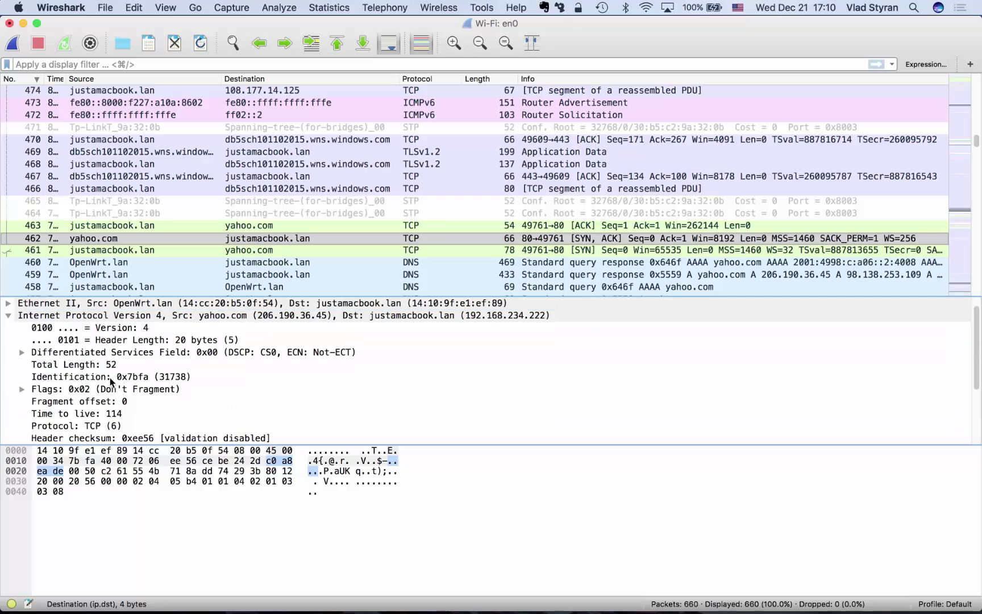
{"action": "left_click", "coordinate": [8, 317]}
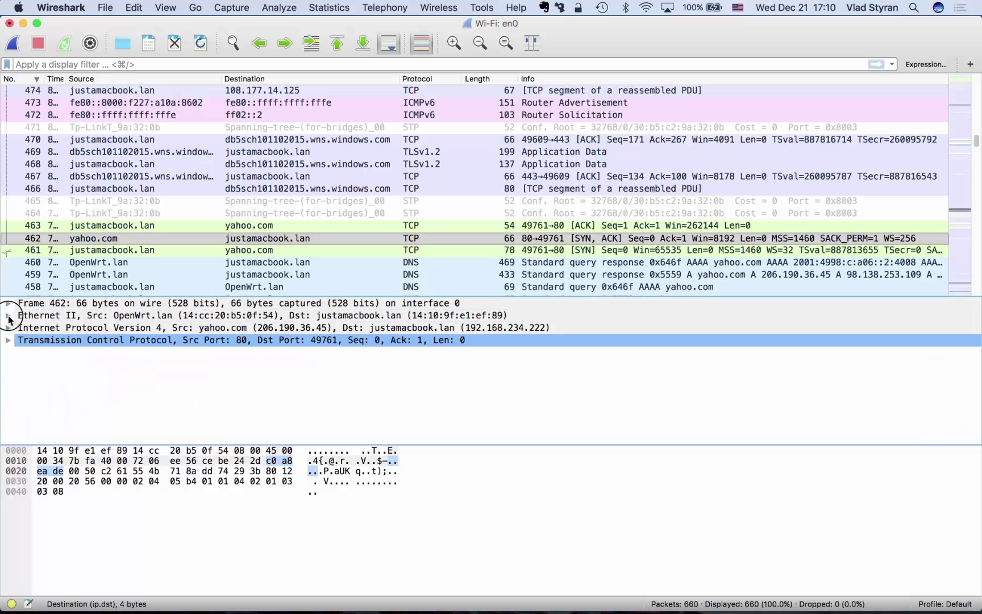
{"action": "left_click", "coordinate": [8, 316]}
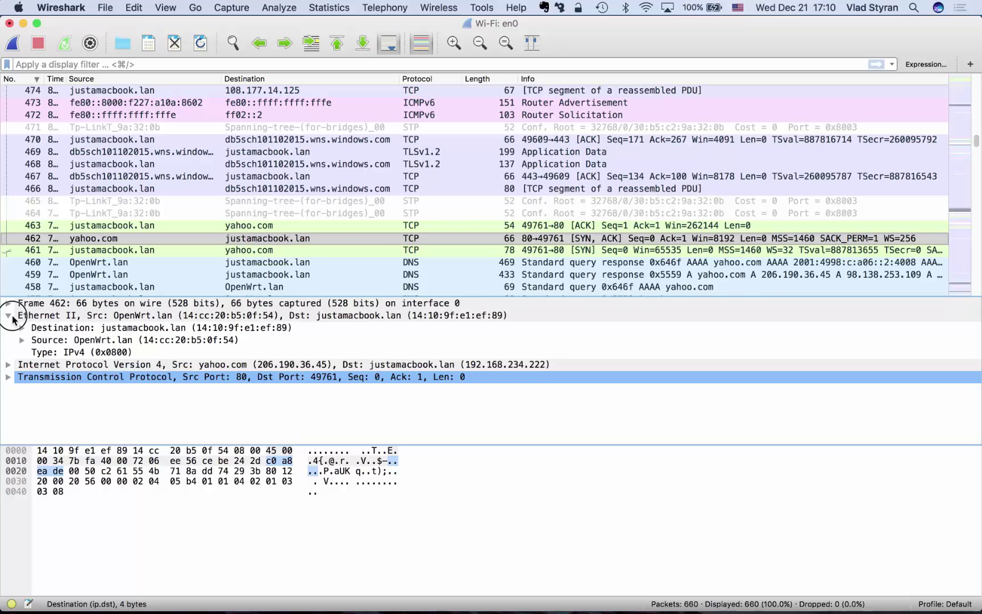
{"action": "left_click", "coordinate": [8, 316]}
Expand the frame details of the SYN, ACK packet and examine its time shift and the protocols in the frame
{"action": "left_click", "coordinate": [8, 303]}
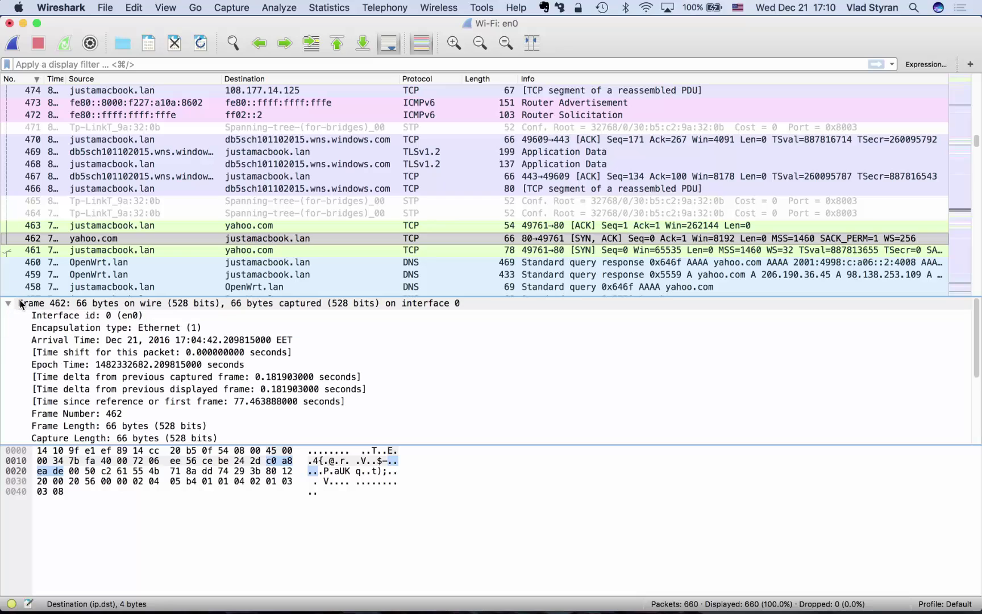
{"action": "left_click", "coordinate": [82, 353]}
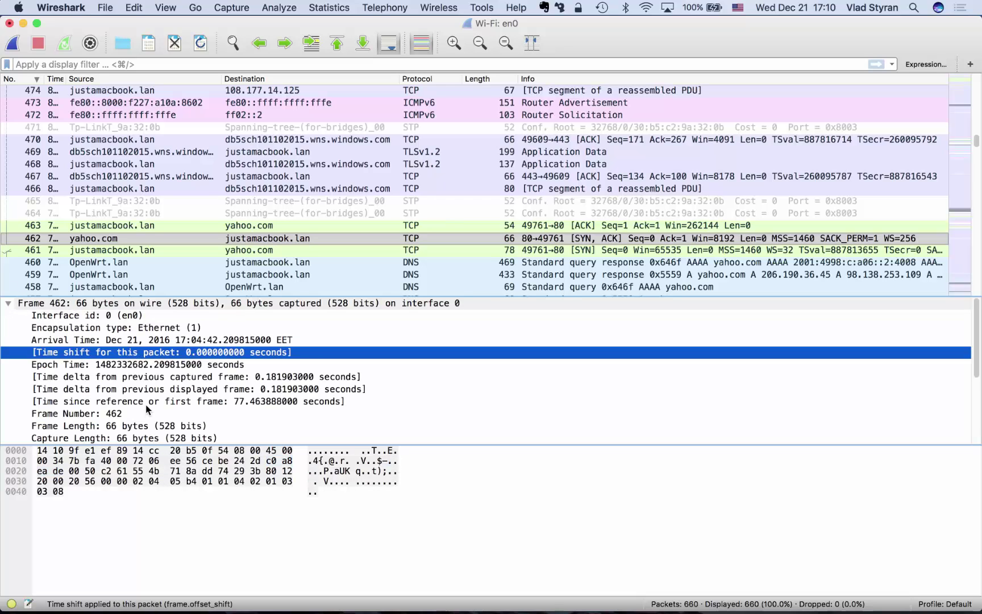
{"action": "scroll", "coordinate": [146, 409], "scroll_direction": "down", "scroll_amount": 5}
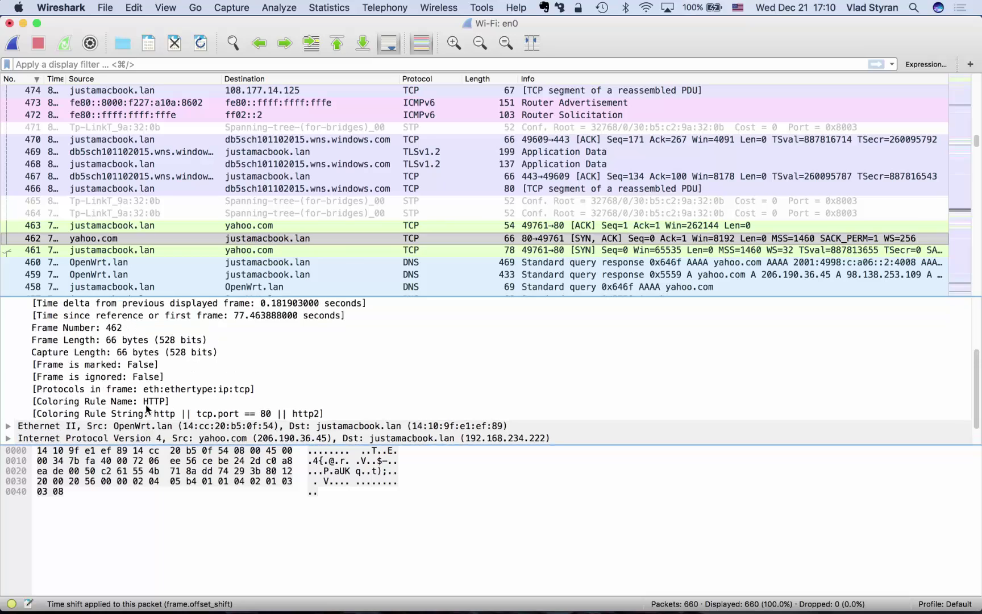
{"action": "scroll", "coordinate": [147, 409], "scroll_direction": "up", "scroll_amount": 3}
{"action": "scroll", "coordinate": [146, 408], "scroll_direction": "down", "scroll_amount": 3}
{"action": "left_click", "coordinate": [178, 401]}
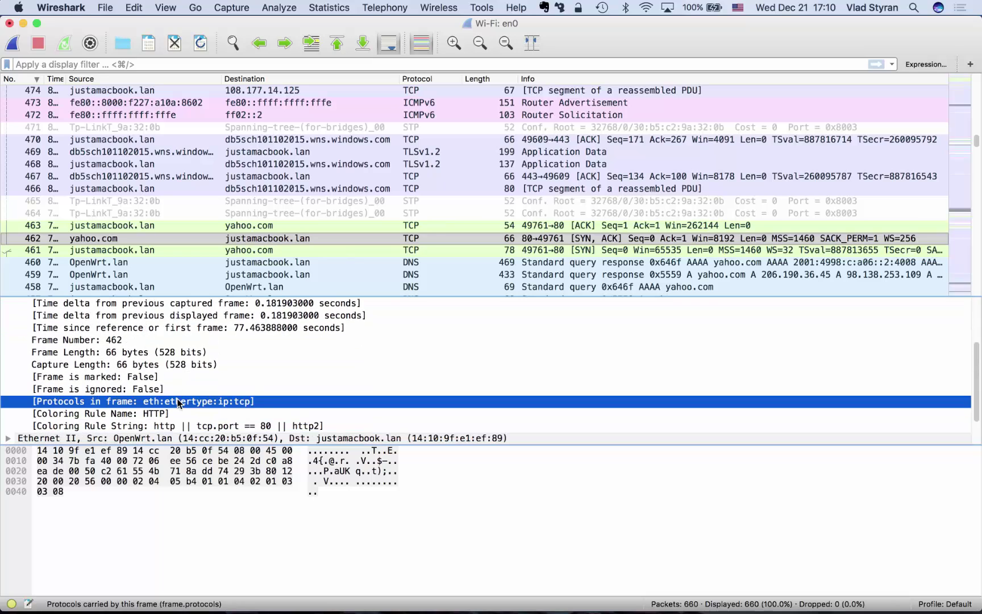
{"action": "scroll", "coordinate": [121, 348], "scroll_direction": "up", "scroll_amount": 2}
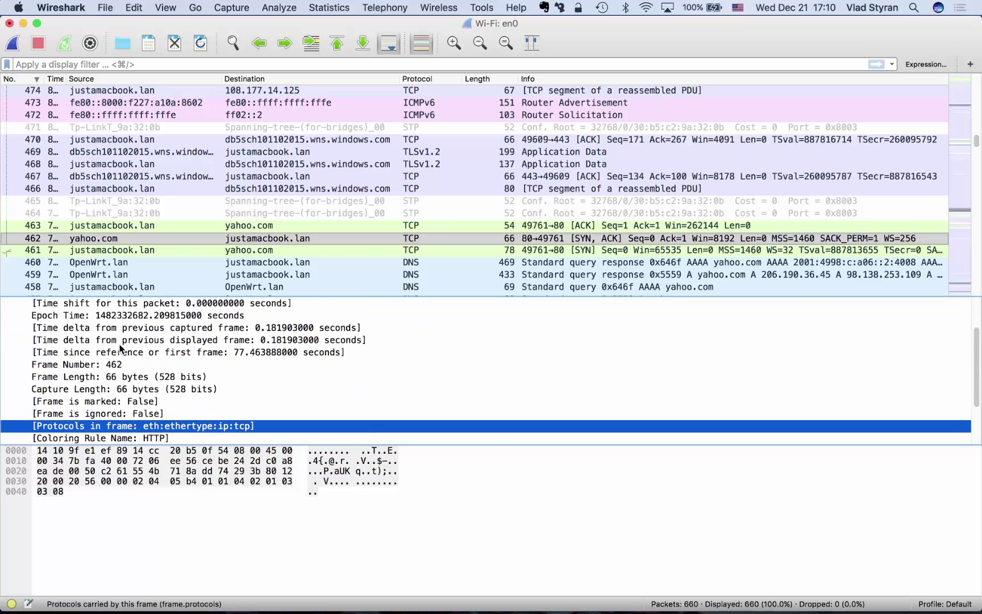
{"action": "scroll", "coordinate": [121, 349], "scroll_direction": "up", "scroll_amount": 3}
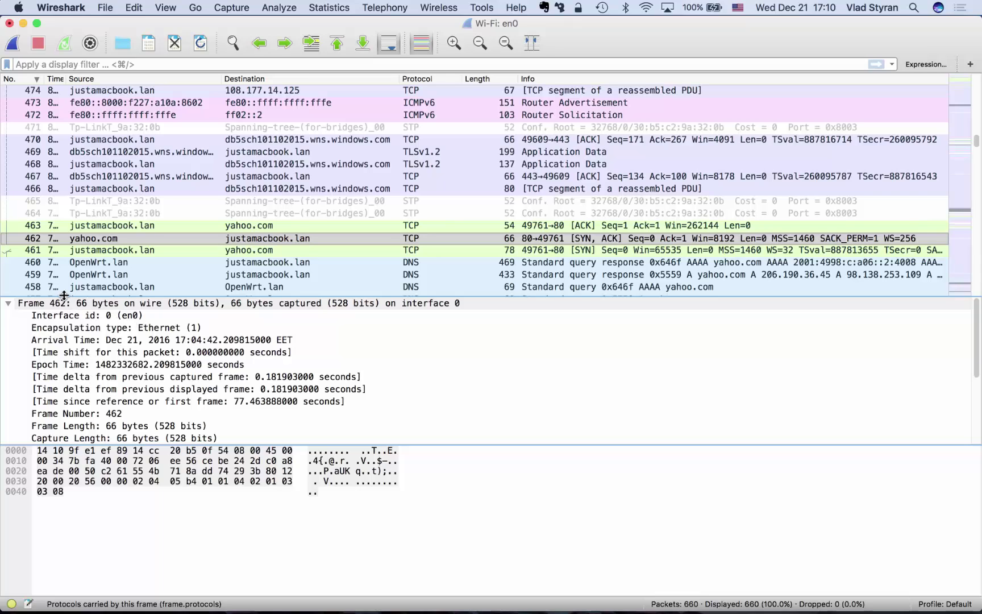
Examine the frame's arrival time and remaining metadata fields, and collapse the frame details
{"action": "left_click", "coordinate": [57, 340]}
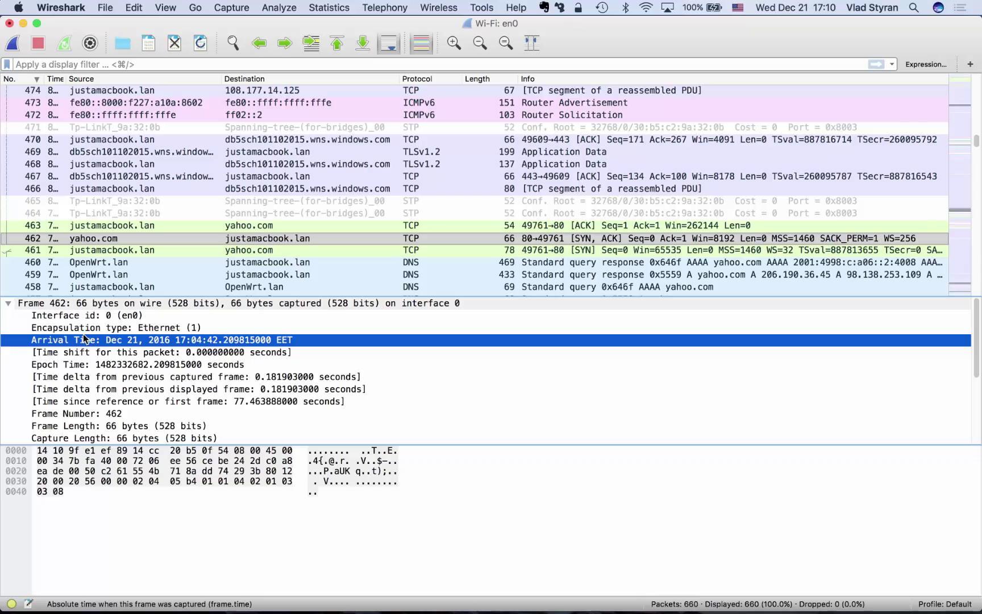
{"action": "scroll", "coordinate": [93, 384], "scroll_direction": "down", "scroll_amount": 4}
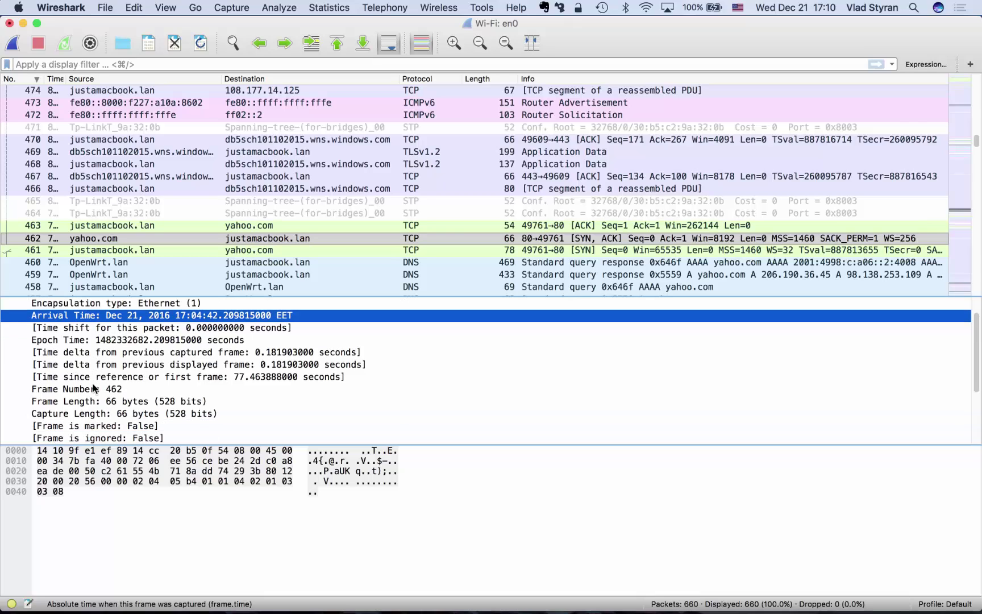
{"action": "scroll", "coordinate": [94, 389], "scroll_direction": "down", "scroll_amount": 2}
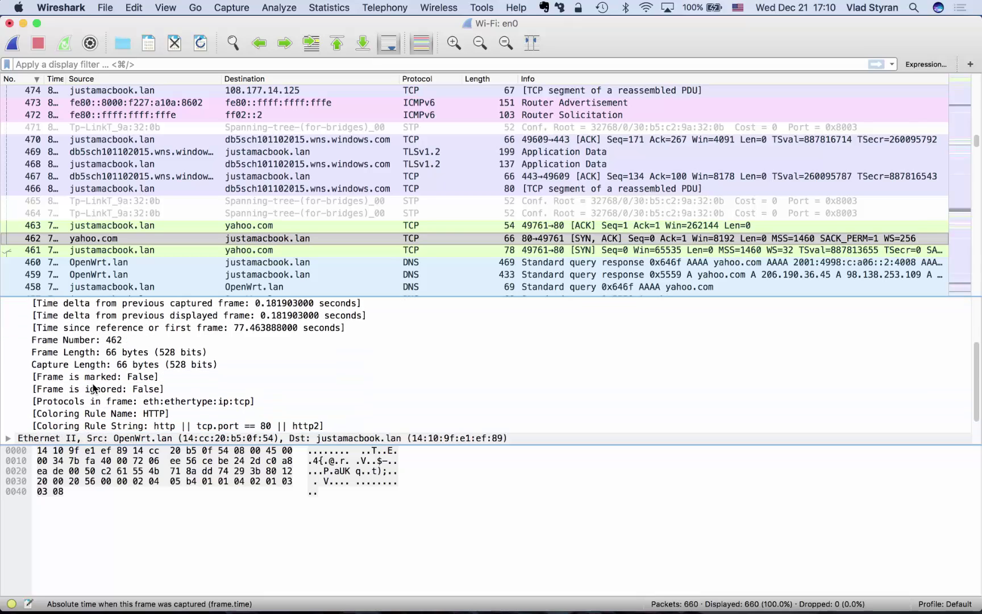
{"action": "scroll", "coordinate": [93, 383], "scroll_direction": "up", "scroll_amount": 6}
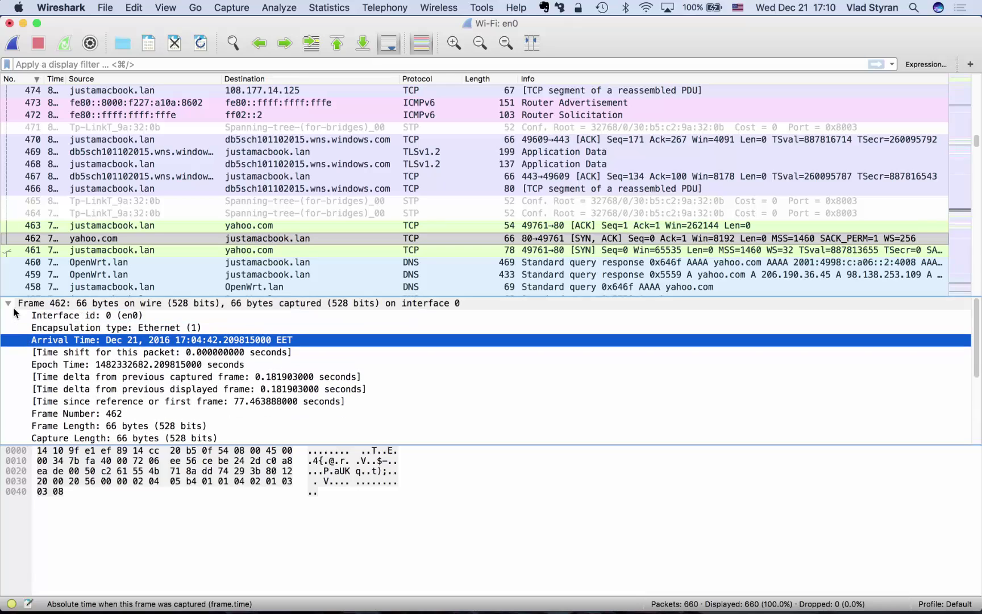
{"action": "left_click", "coordinate": [8, 303]}
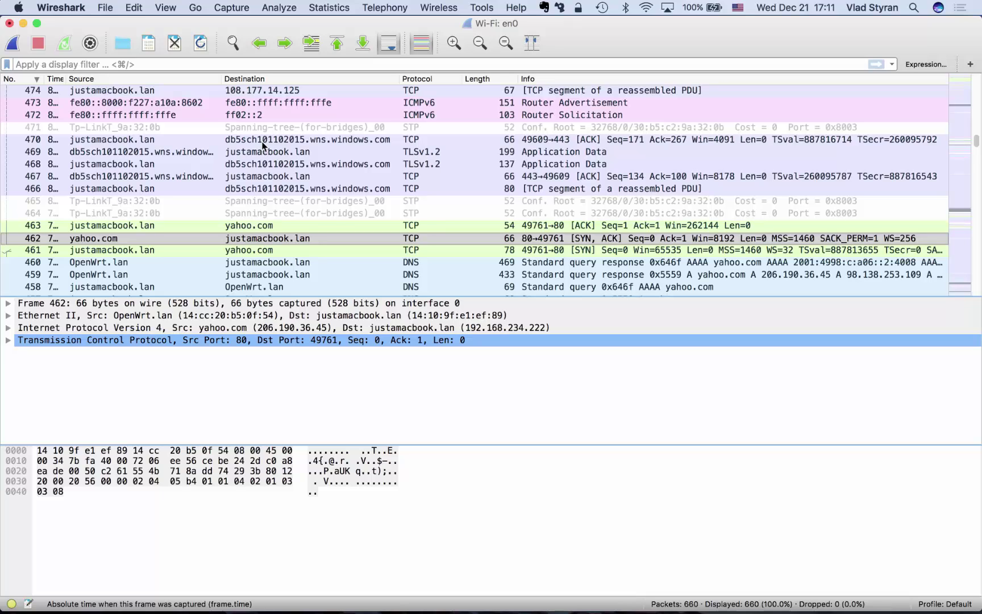
Open the display filter expression builder and browse its list of protocols
{"action": "scroll", "coordinate": [246, 182], "scroll_direction": "down", "scroll_amount": 5}
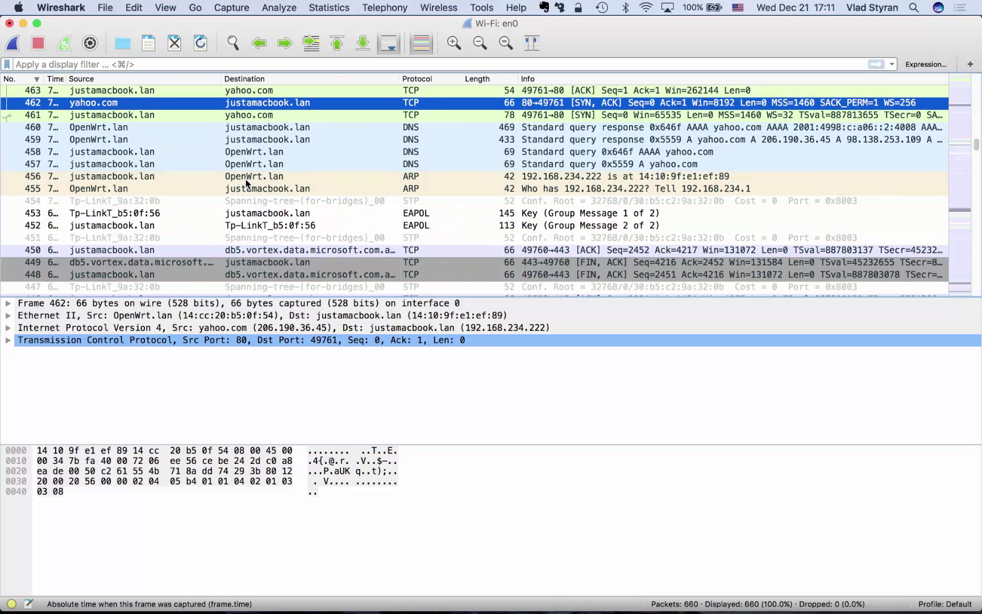
{"action": "scroll", "coordinate": [256, 248], "scroll_direction": "down", "scroll_amount": 4}
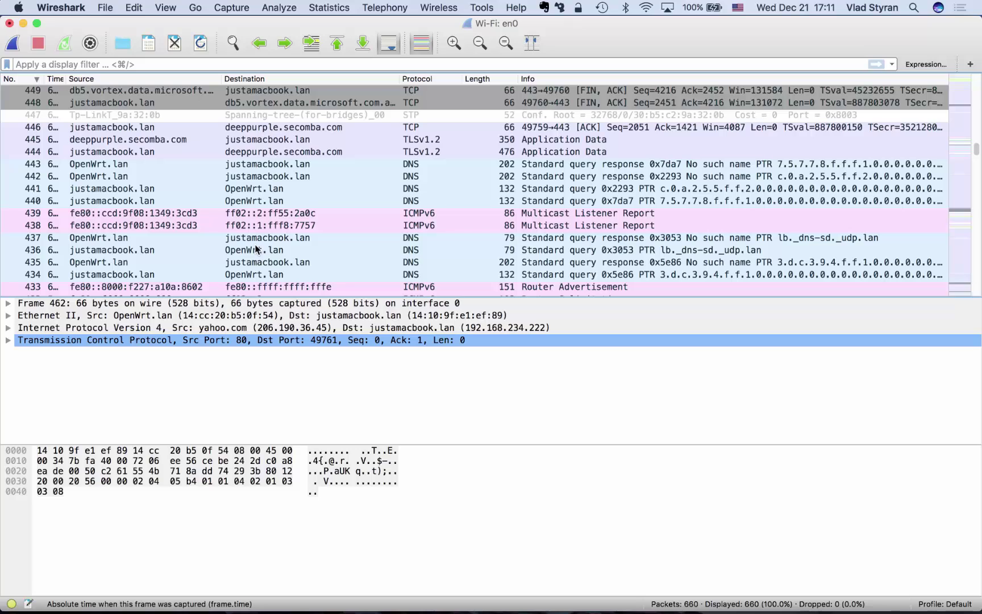
{"action": "scroll", "coordinate": [256, 248], "scroll_direction": "down", "scroll_amount": 1}
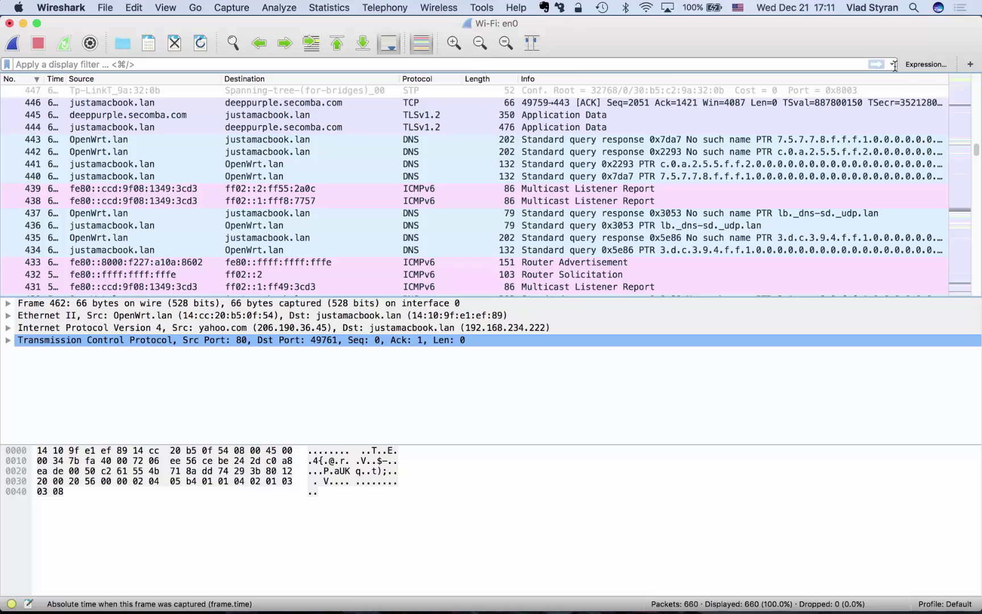
{"action": "left_click", "coordinate": [927, 65]}
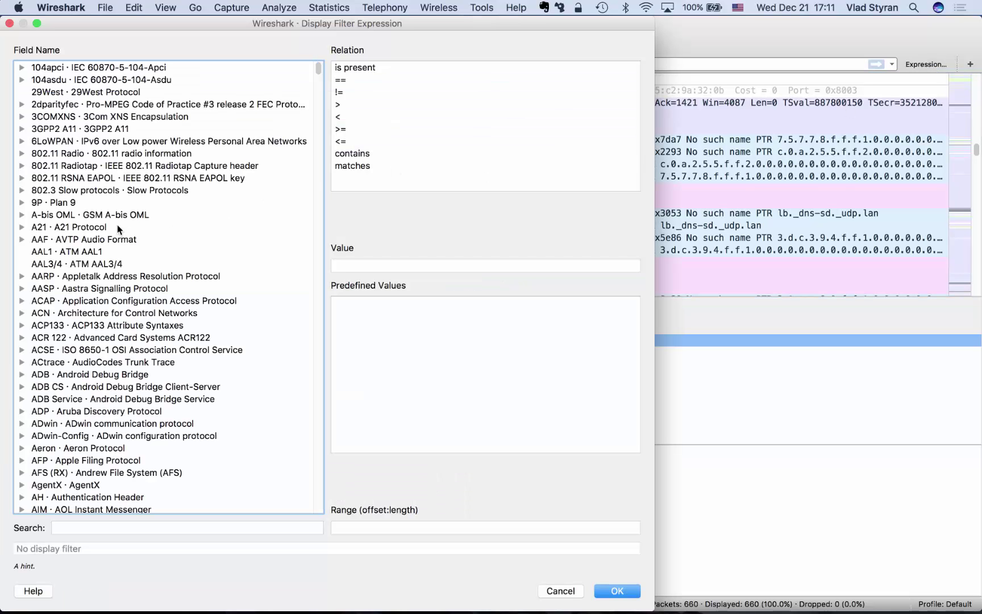
{"action": "scroll", "coordinate": [76, 225], "scroll_direction": "down", "scroll_amount": 10}
{"action": "left_click", "coordinate": [76, 226]}
{"action": "scroll", "coordinate": [83, 299], "scroll_direction": "down", "scroll_amount": 15}
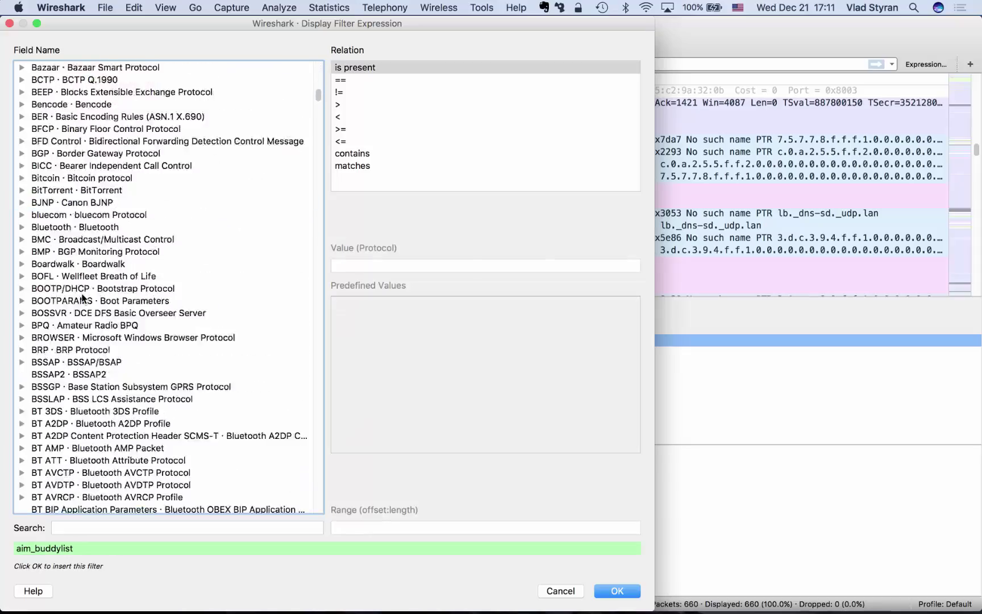
{"action": "scroll", "coordinate": [83, 299], "scroll_direction": "down", "scroll_amount": 20}
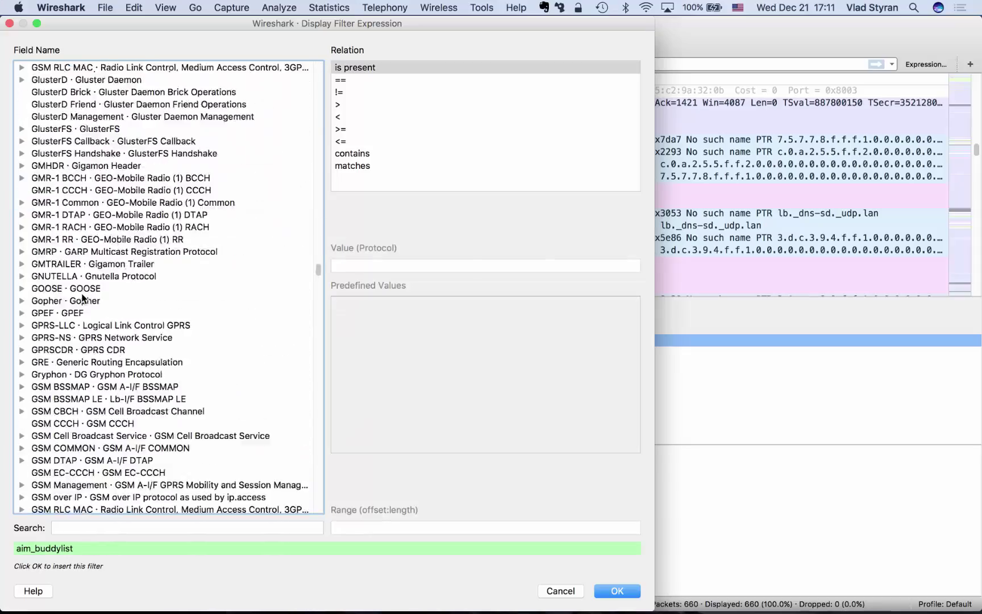
{"action": "scroll", "coordinate": [83, 298], "scroll_direction": "down", "scroll_amount": 20}
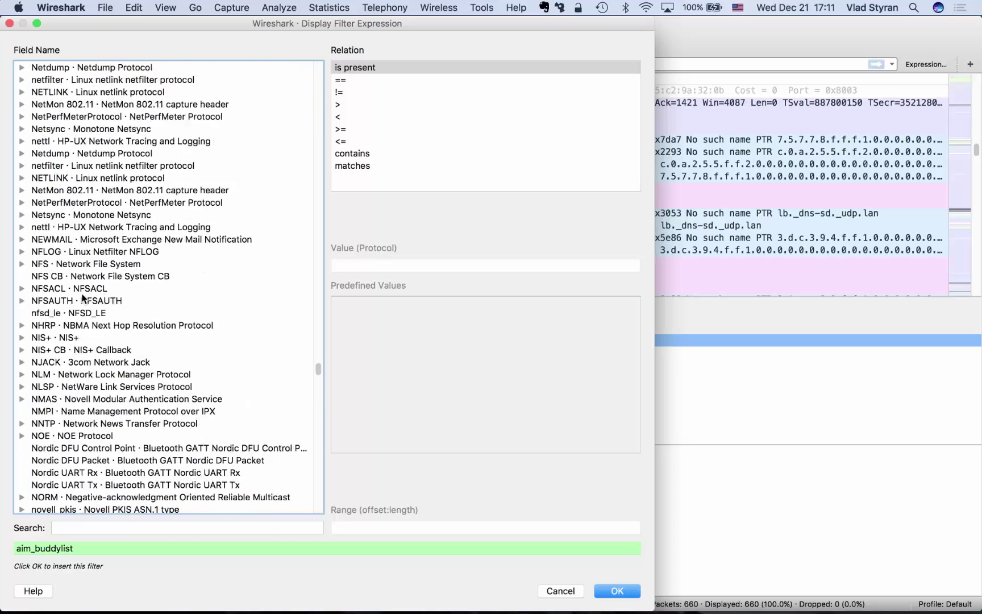
Select example protocols including MSDP, MS-WSP and MySQL to examine the filter expression and relations offered for each
{"action": "scroll", "coordinate": [83, 299], "scroll_direction": "up", "scroll_amount": 5}
{"action": "left_click", "coordinate": [106, 178]}
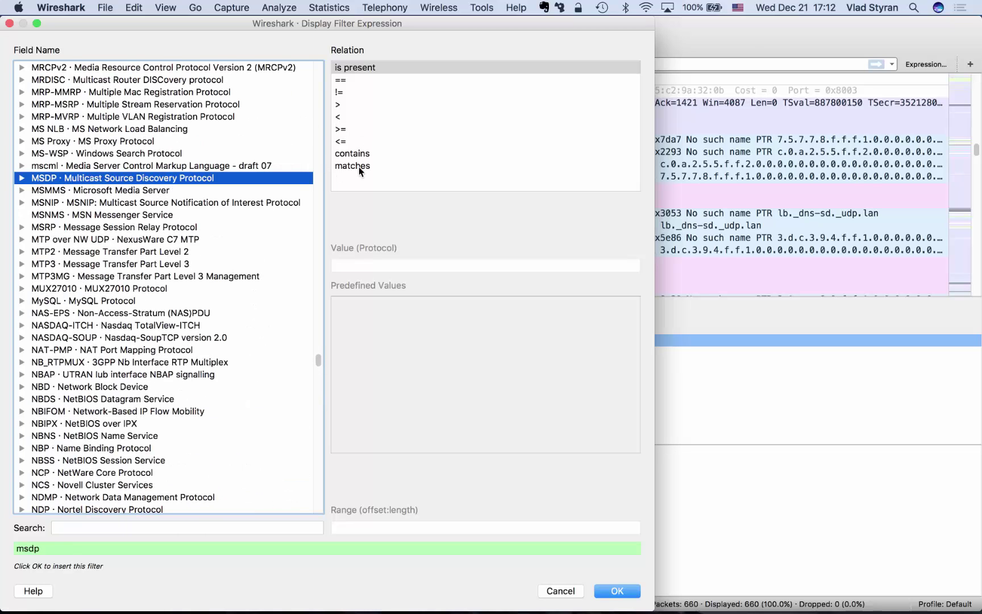
{"action": "left_click", "coordinate": [109, 252]}
{"action": "left_click", "coordinate": [88, 154]}
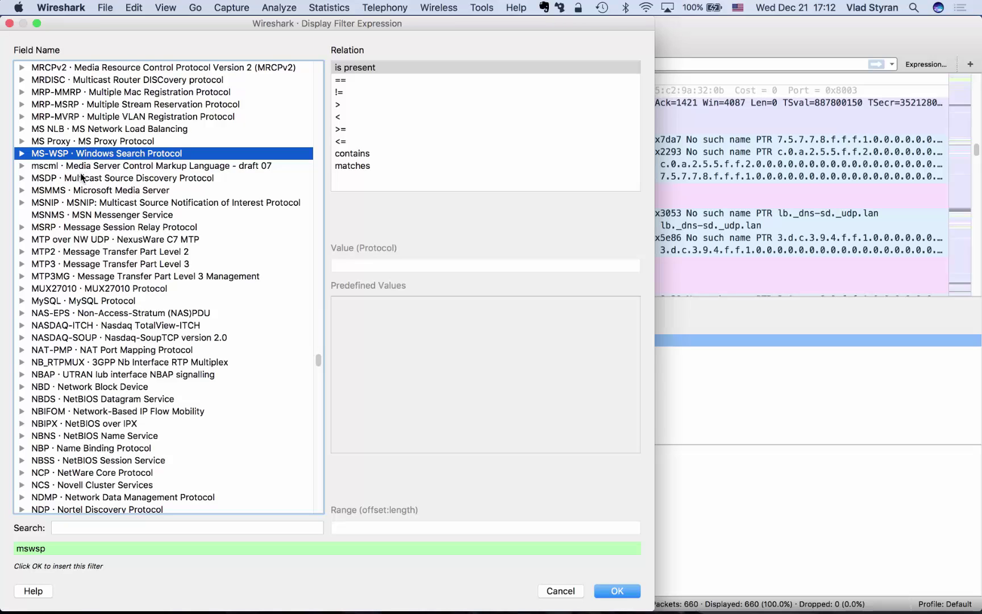
{"action": "left_click", "coordinate": [81, 177]}
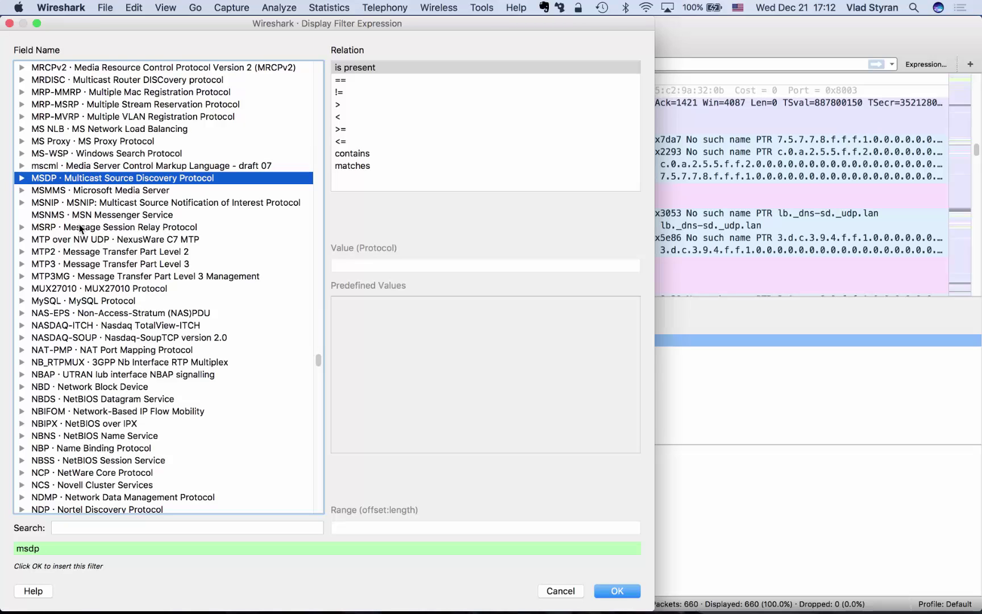
{"action": "left_click", "coordinate": [72, 301]}
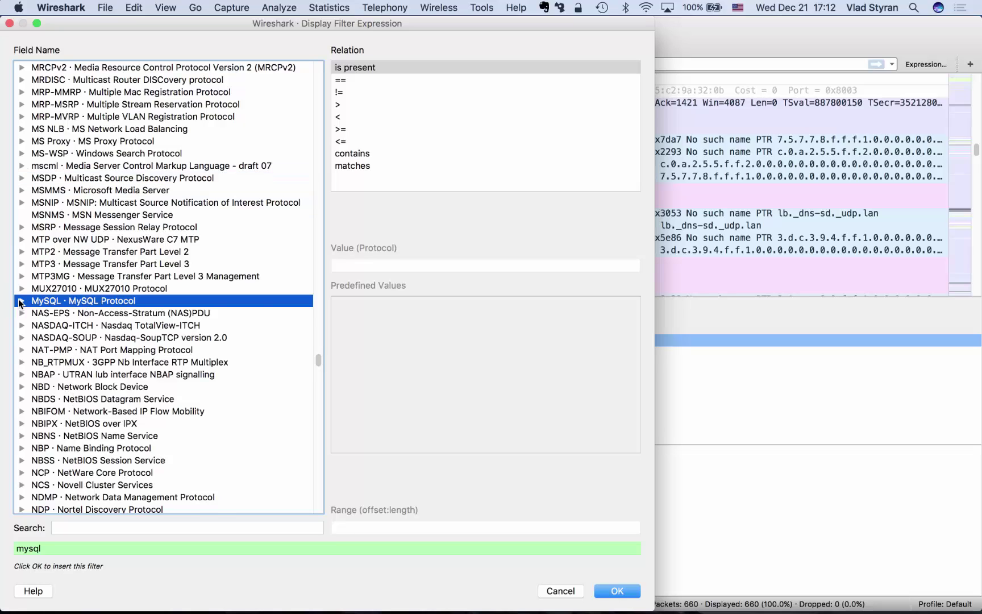
Expand the MySQL protocol and examine its filter fields, selecting Affected Rows, Long Column Flags and Binlog Flags
{"action": "left_click", "coordinate": [21, 300]}
{"action": "left_click", "coordinate": [83, 315]}
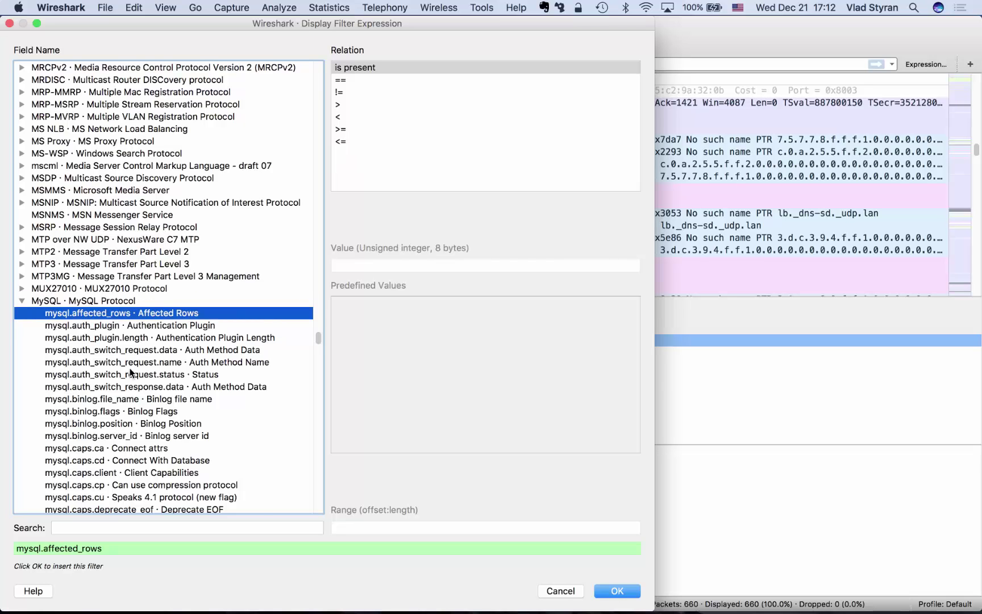
{"action": "scroll", "coordinate": [130, 370], "scroll_direction": "down", "scroll_amount": 3}
{"action": "scroll", "coordinate": [130, 335], "scroll_direction": "down", "scroll_amount": 6}
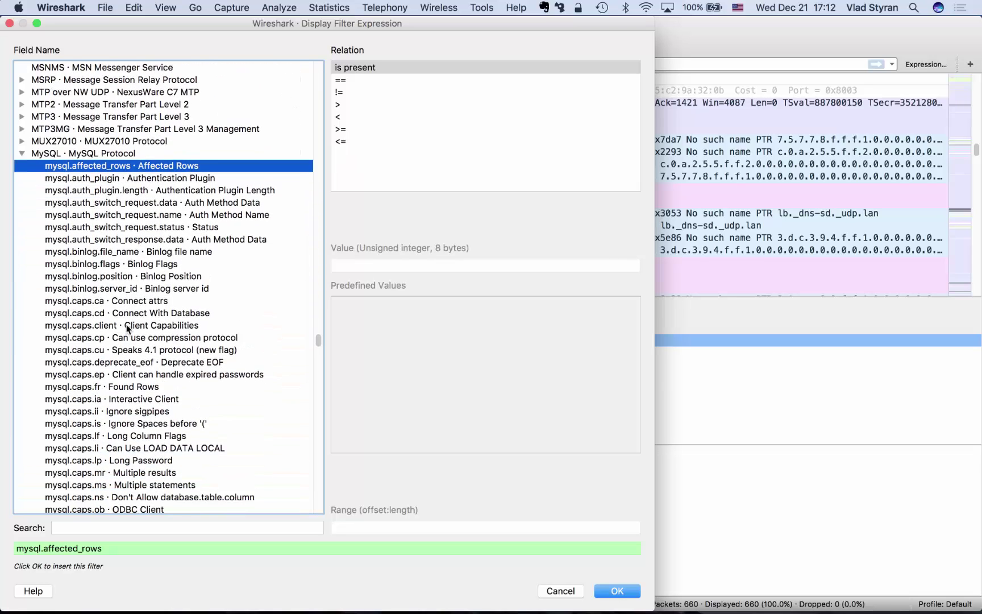
{"action": "left_click", "coordinate": [81, 352]}
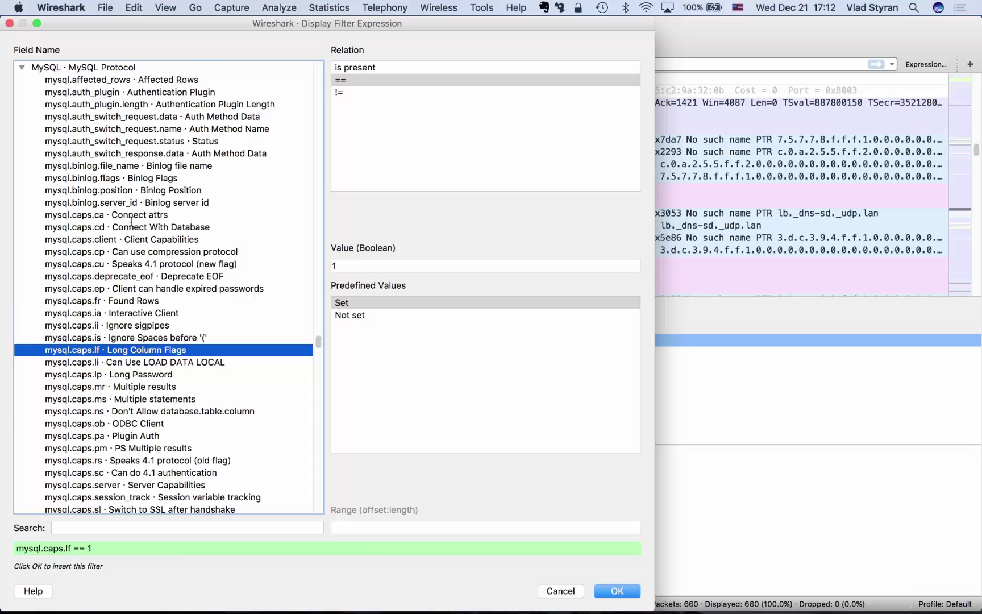
{"action": "scroll", "coordinate": [132, 222], "scroll_direction": "up", "scroll_amount": 2}
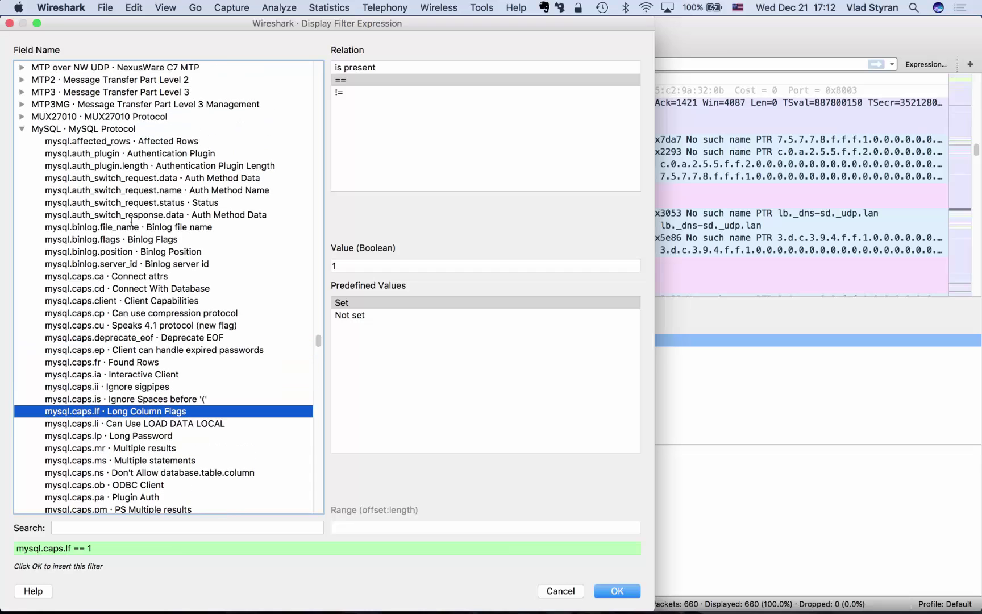
{"action": "left_click", "coordinate": [66, 241]}
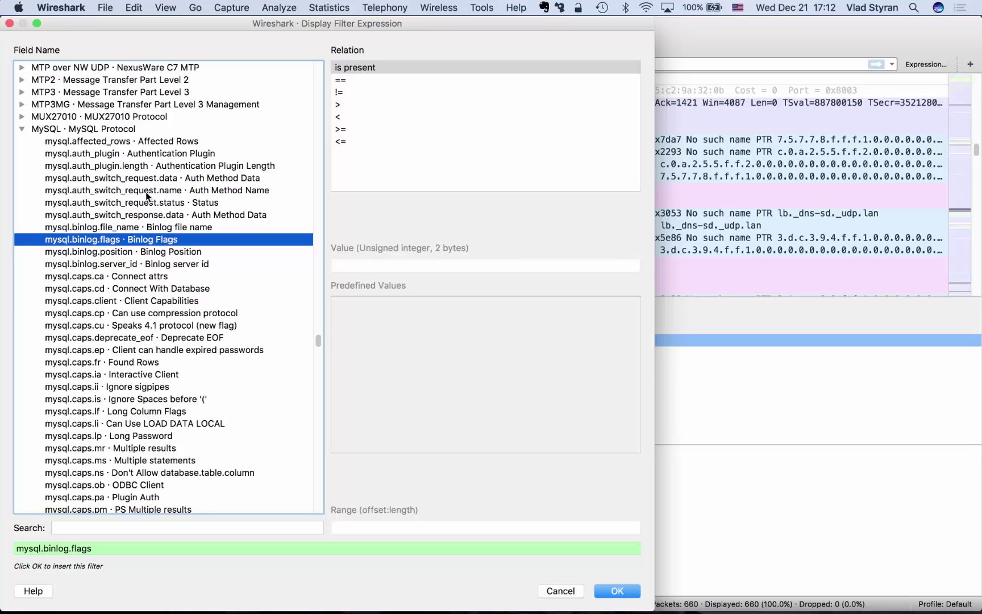
Try the ==, is present and >= relations for mysql.binlog.flags, and close the expression builder without applying a filter
{"action": "left_click", "coordinate": [386, 82]}
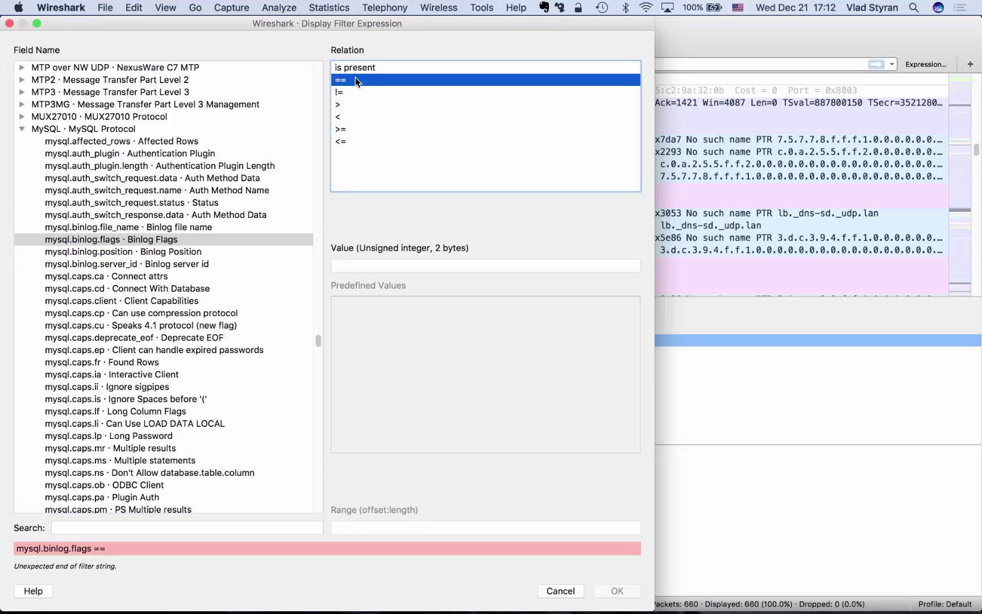
{"action": "left_click", "coordinate": [375, 67]}
{"action": "left_click", "coordinate": [360, 130]}
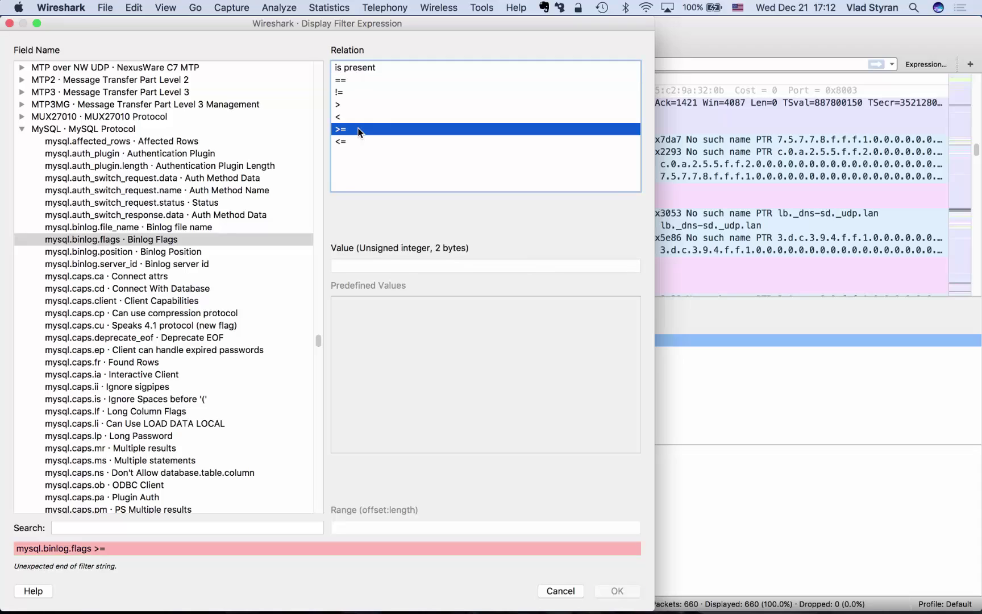
{"action": "left_click", "coordinate": [366, 264]}
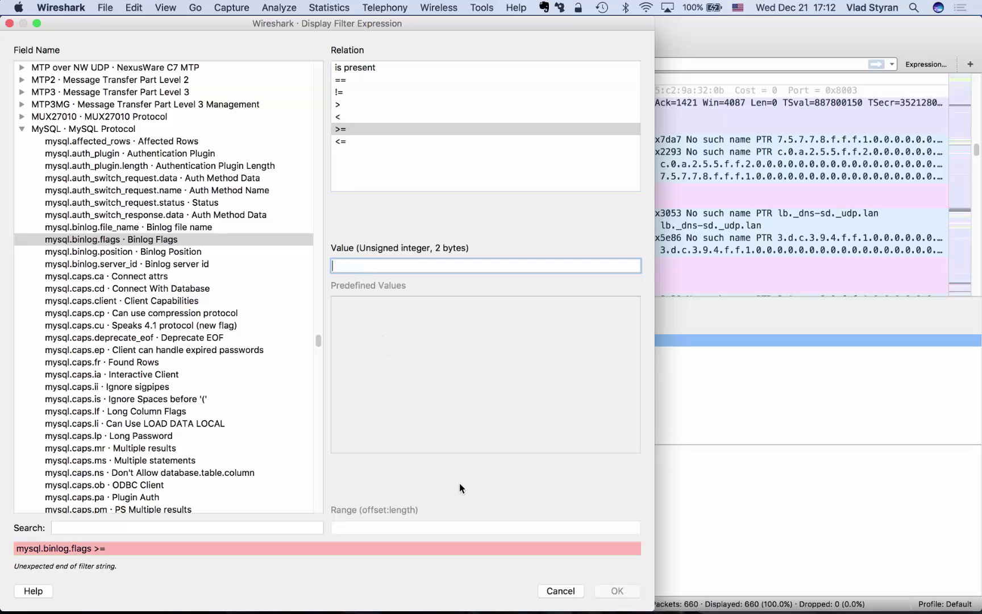
{"action": "left_click", "coordinate": [560, 591]}
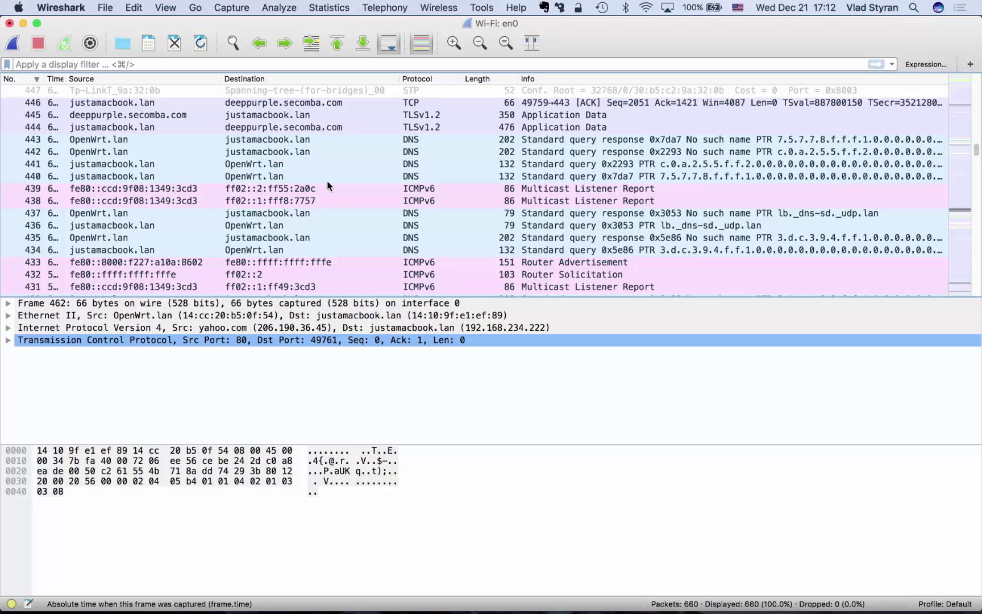
Select DNS query packet 440 in the packet list to show its frame details
{"action": "left_click", "coordinate": [298, 174]}
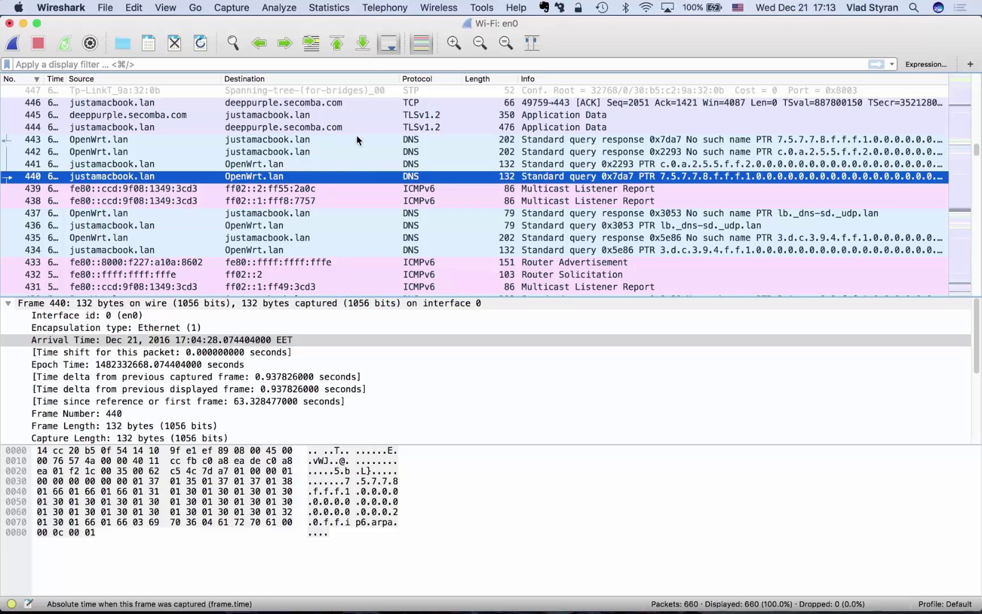